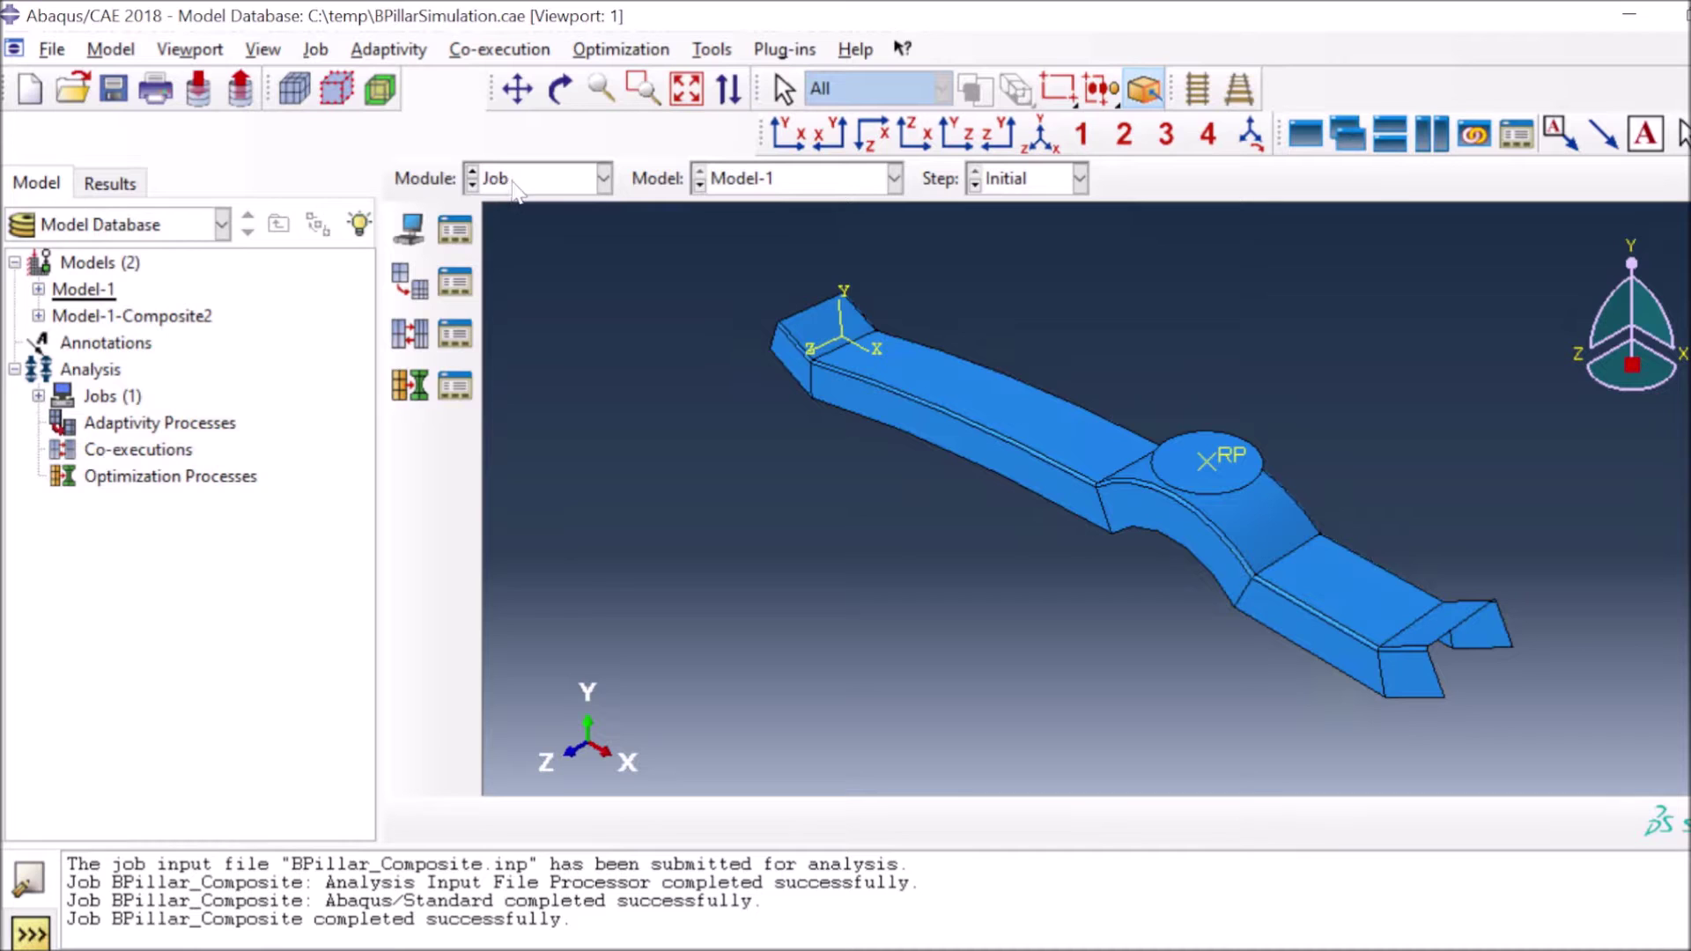
- In the Job Manager, cancel a new job and BPillar_Composite's edit, then request deleting it
{"action": "left_click", "coordinate": [454, 230]}
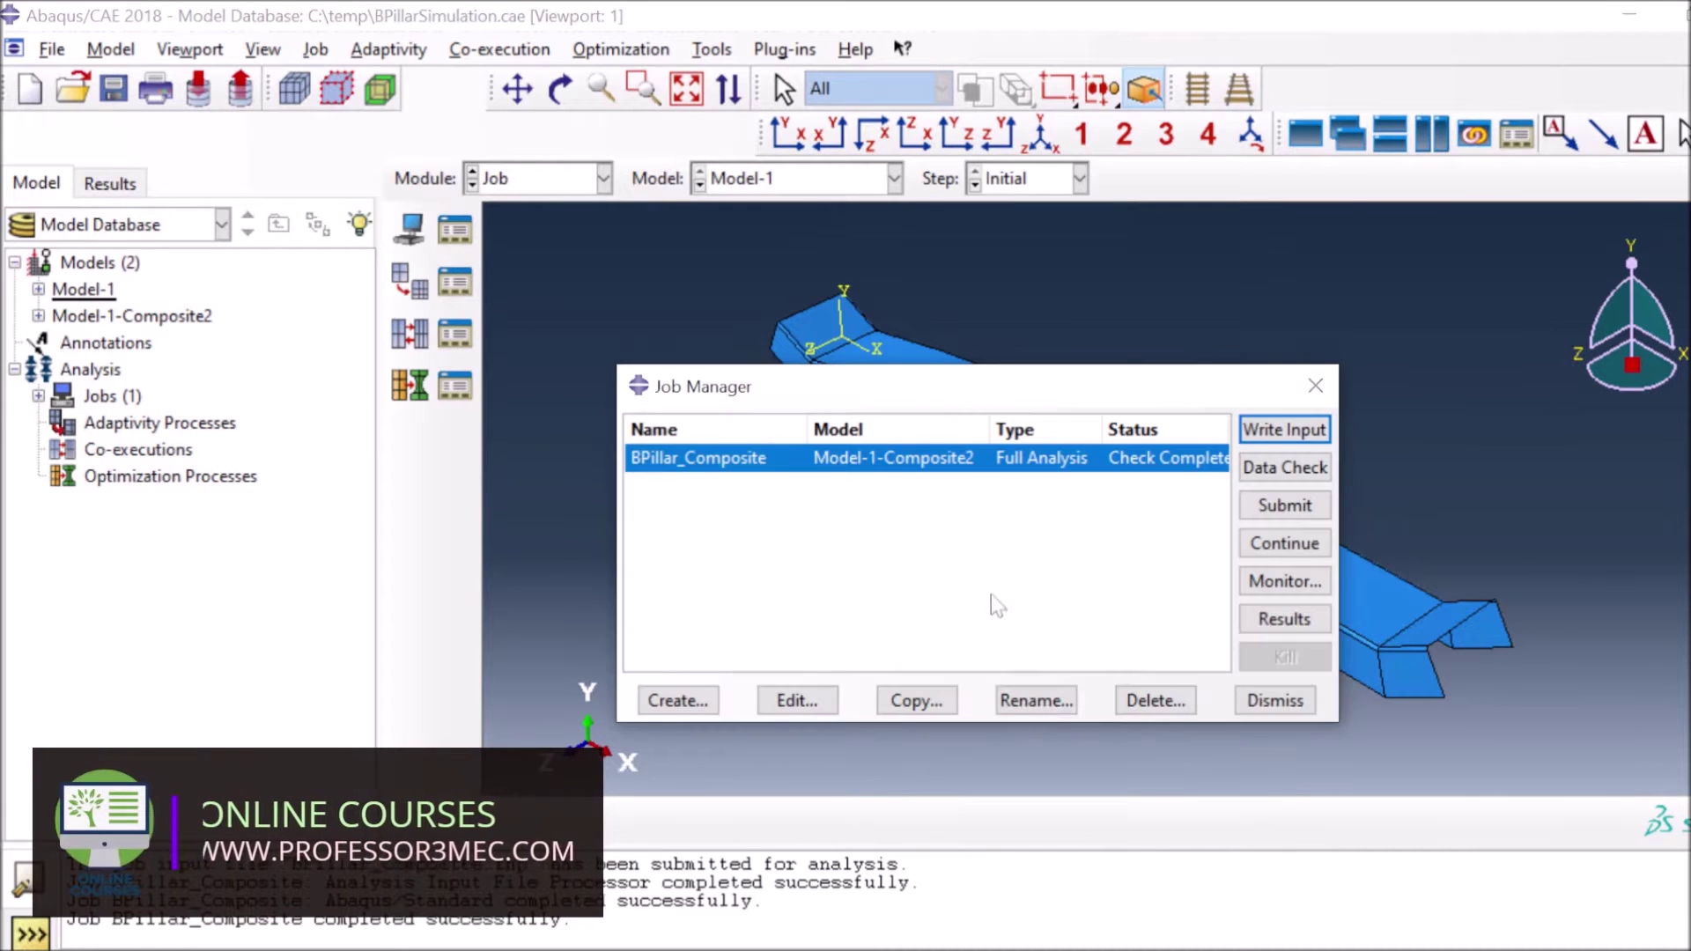
{"action": "left_click", "coordinate": [664, 699]}
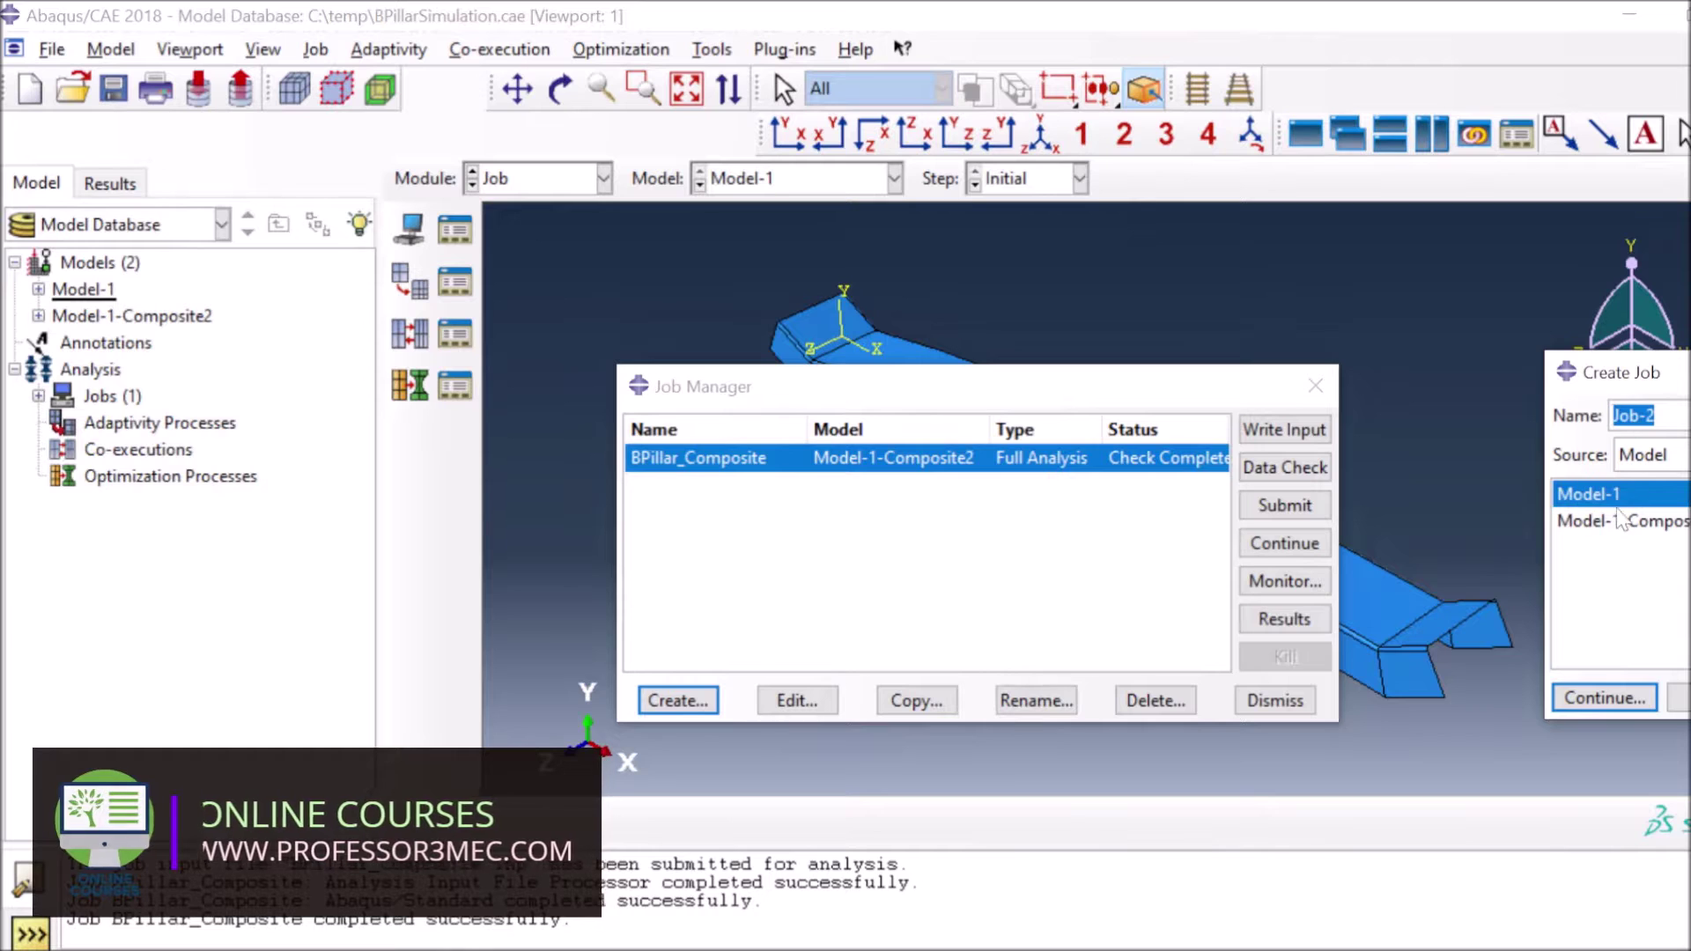
{"action": "key", "text": "Escape"}
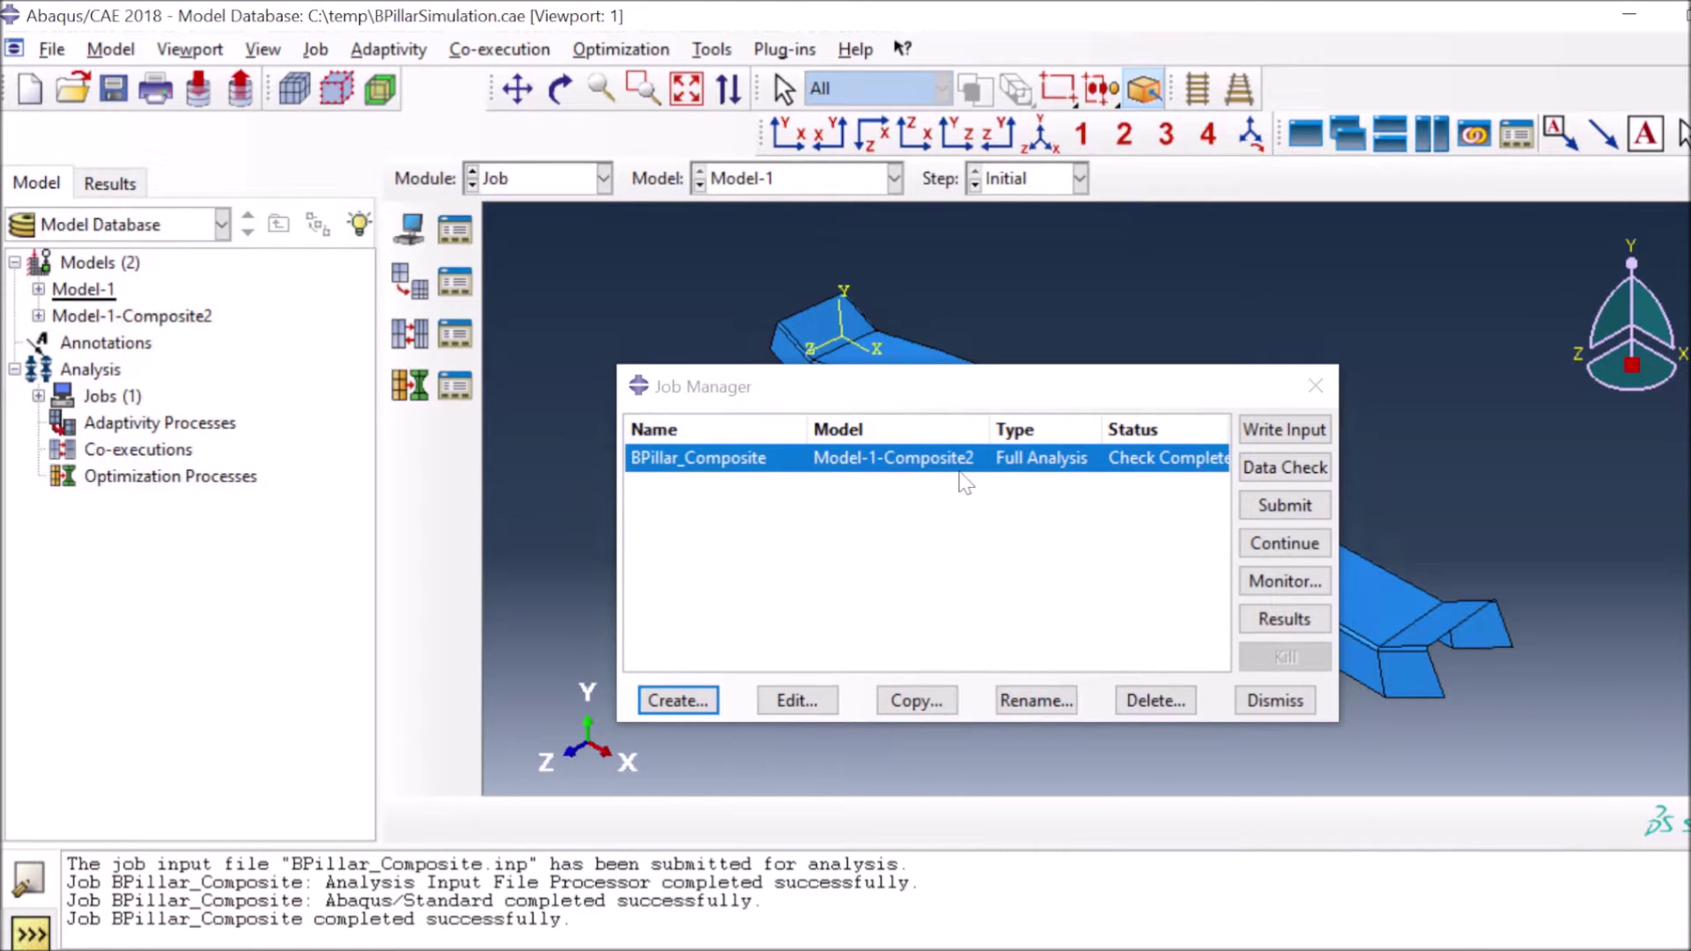
{"action": "left_click", "coordinate": [818, 696]}
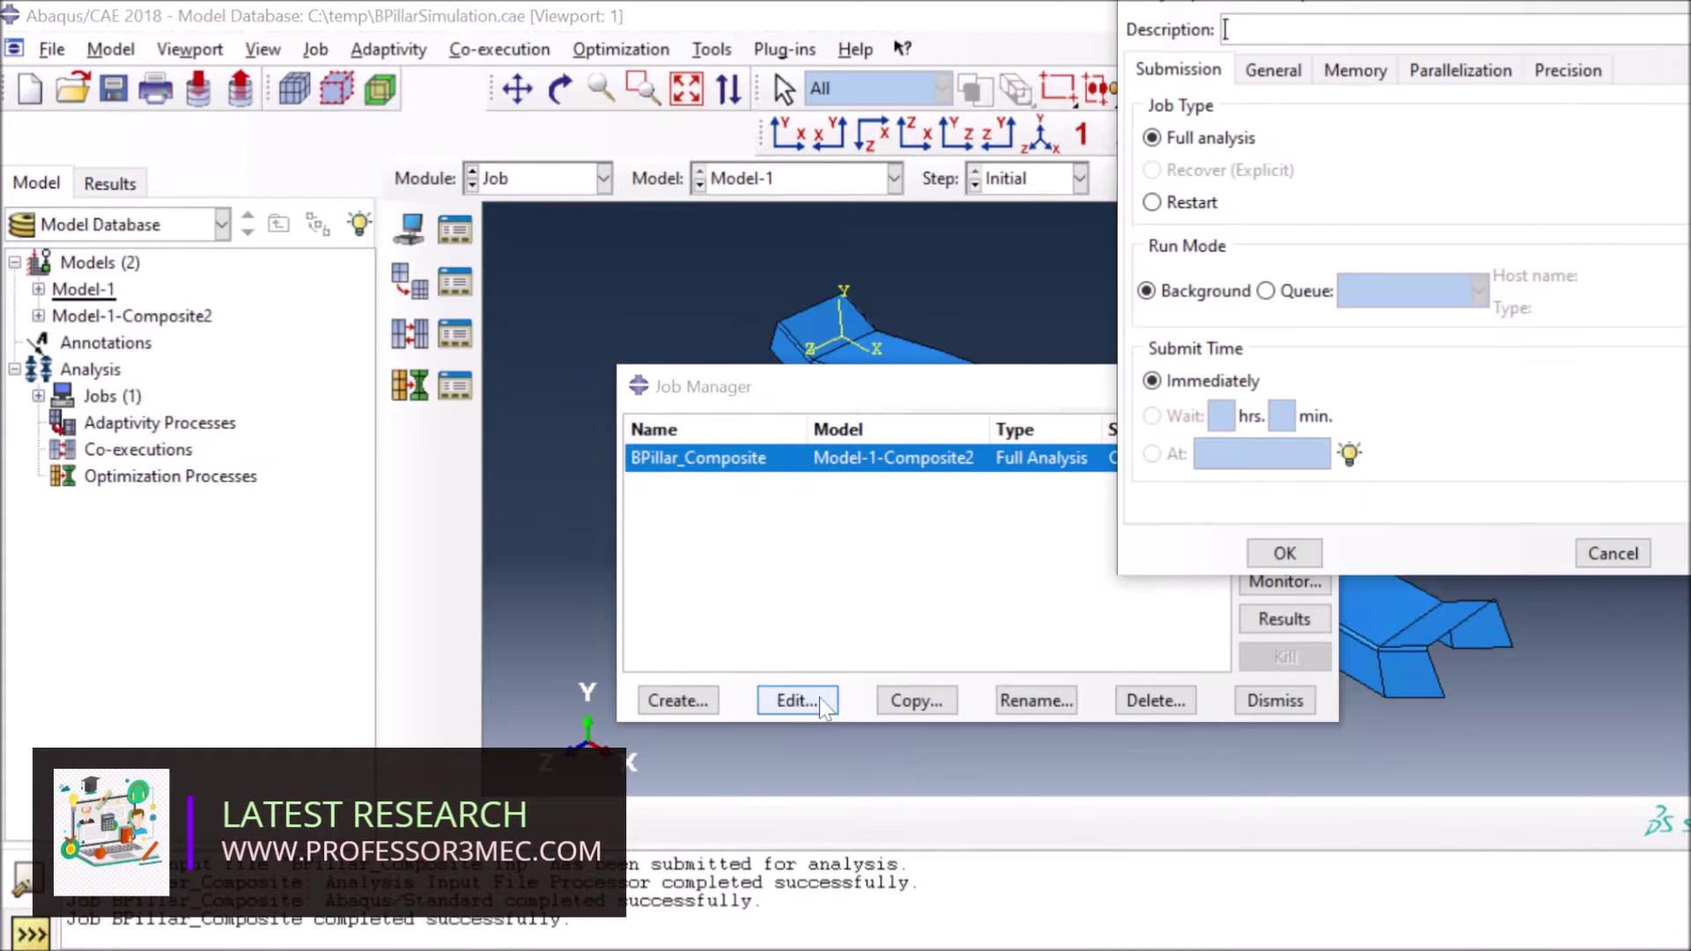
{"action": "left_click", "coordinate": [1613, 553]}
{"action": "left_click", "coordinate": [1155, 700]}
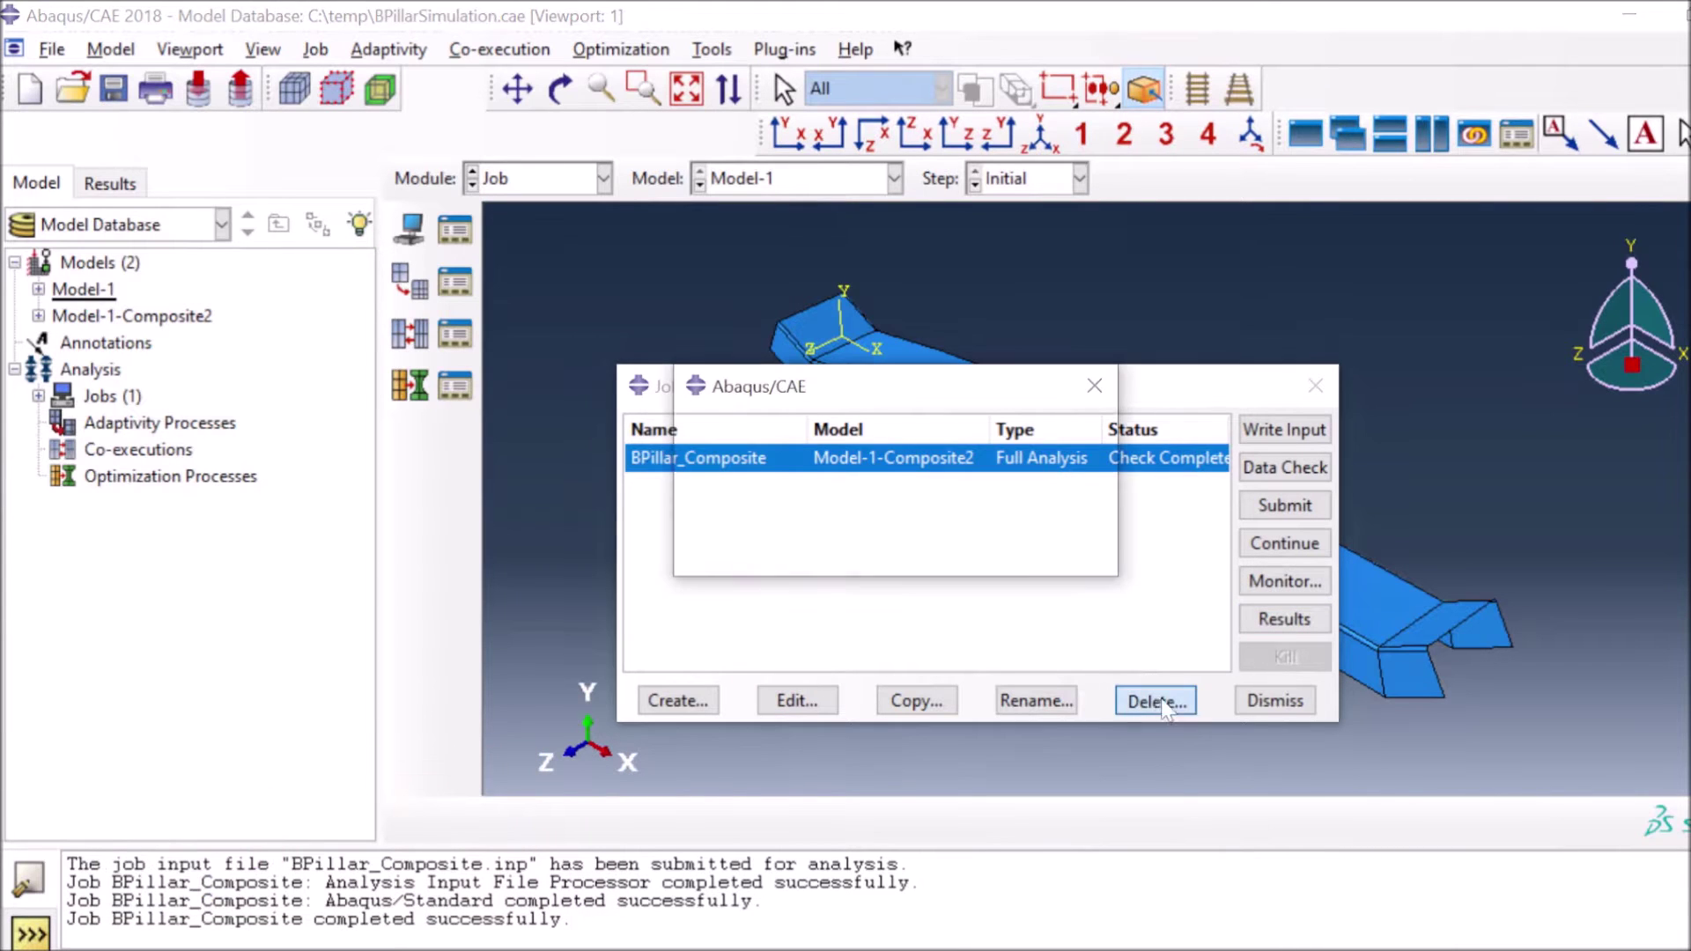
- Confirm deleting BPillar_Composite and create a new job named JustforEstMemory on Model-1
{"action": "left_click", "coordinate": [787, 558]}
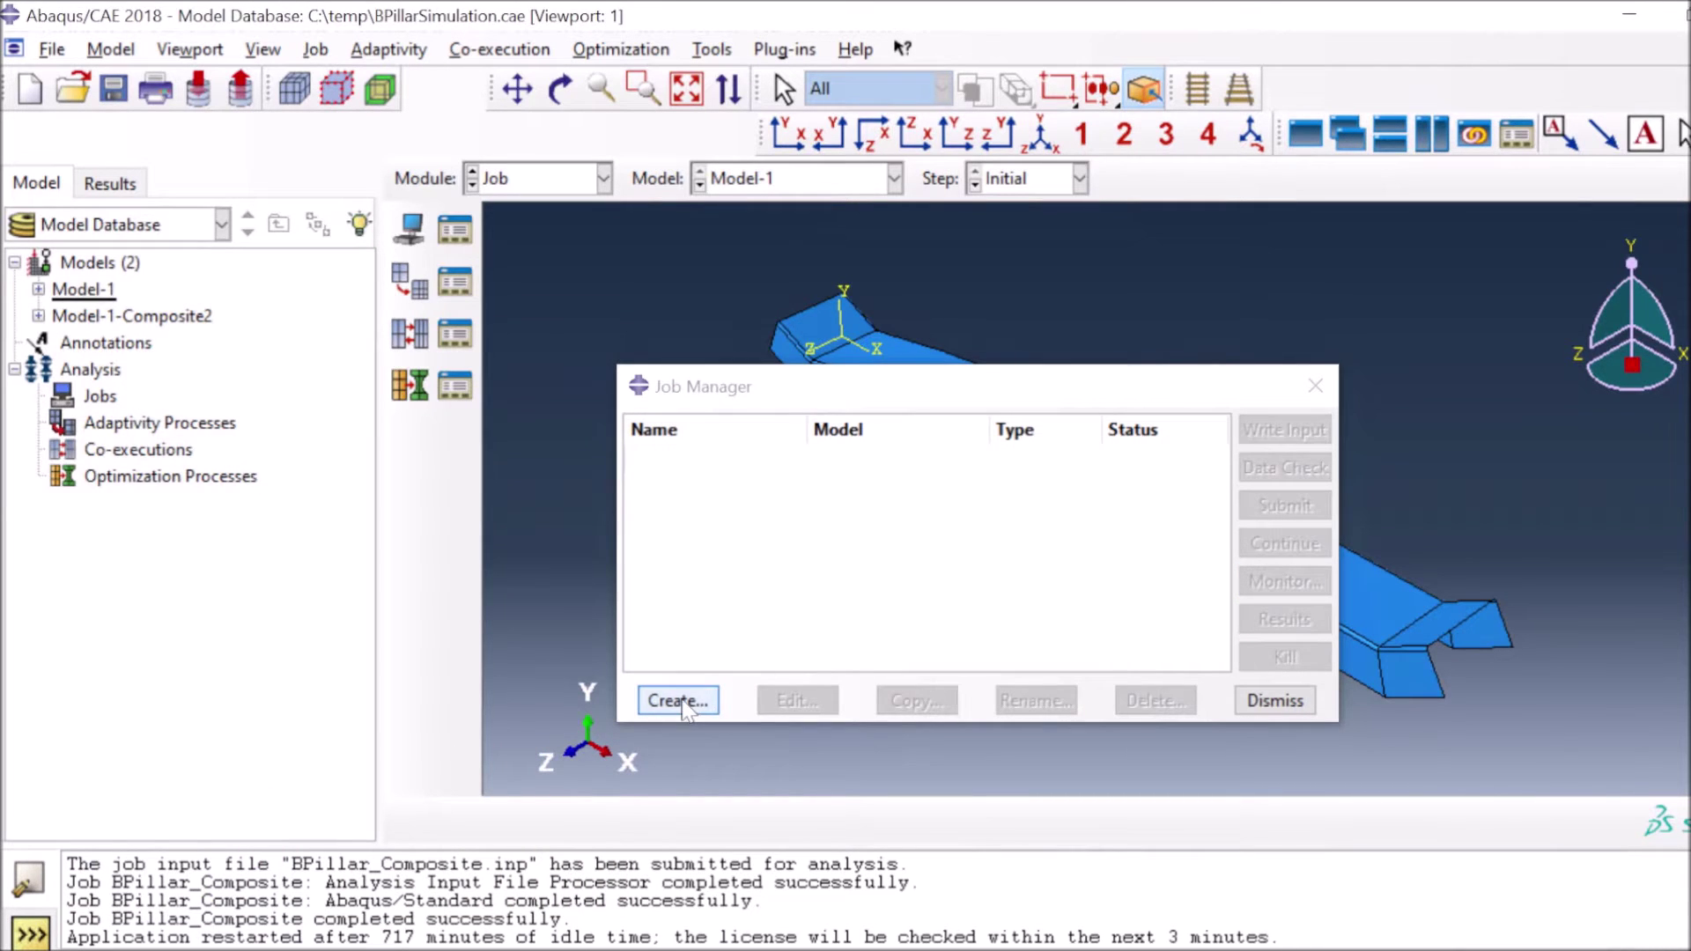
{"action": "left_click", "coordinate": [676, 700]}
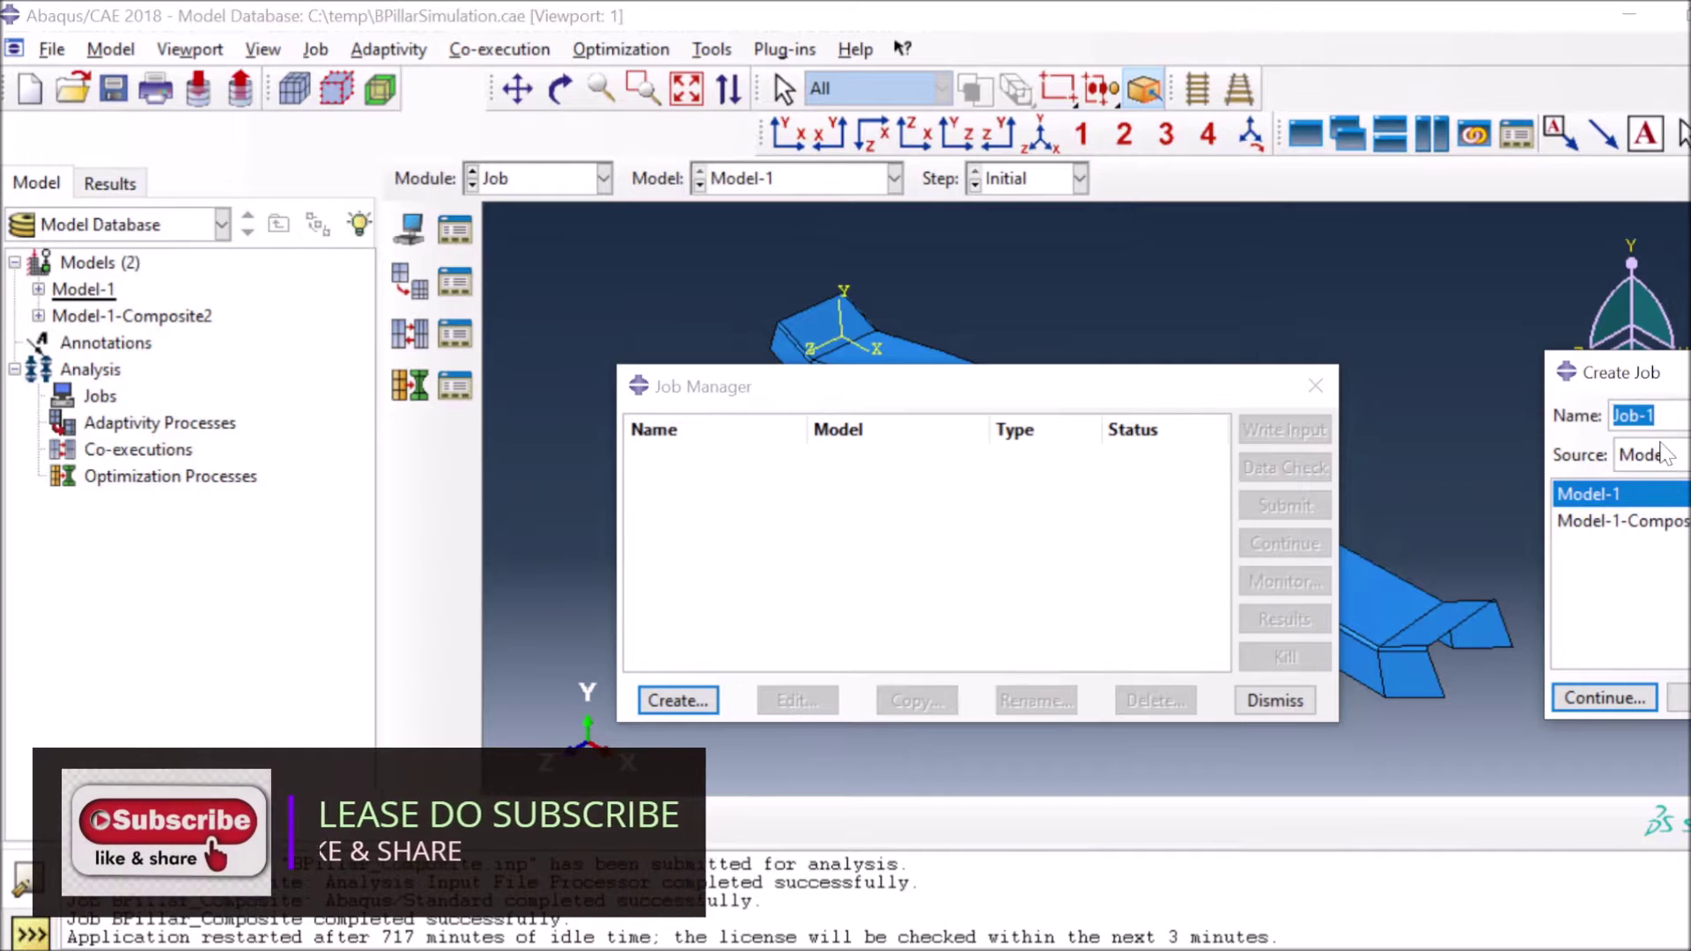
{"action": "key", "text": "BackSpace"}
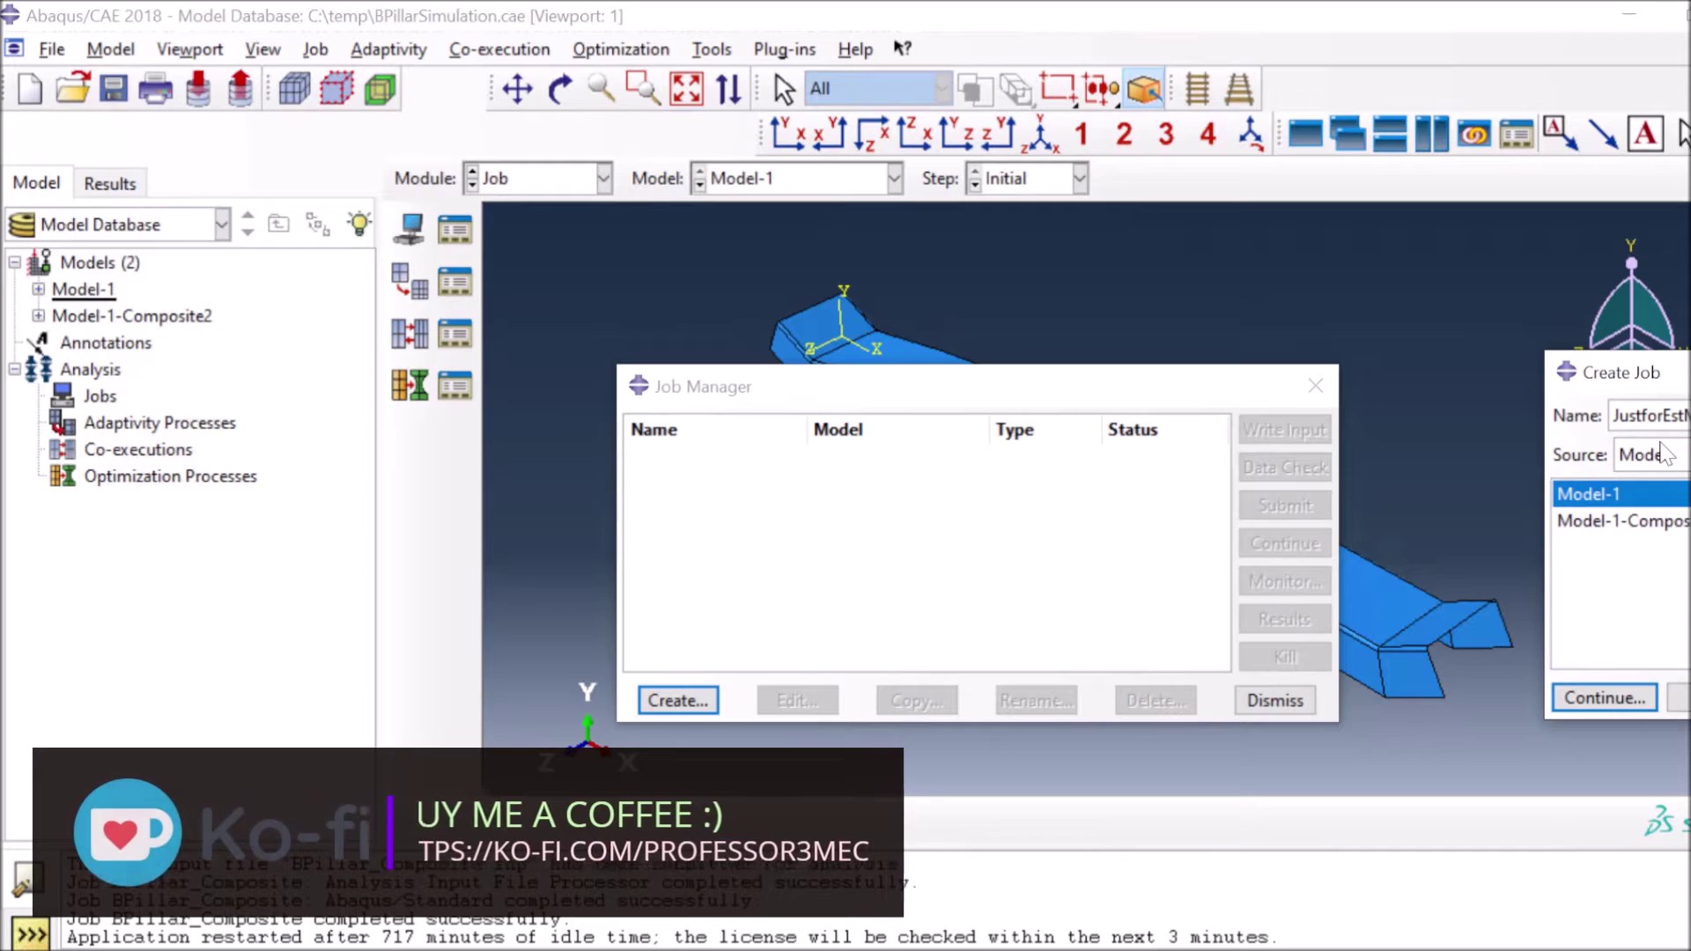
{"action": "left_click", "coordinate": [1580, 696]}
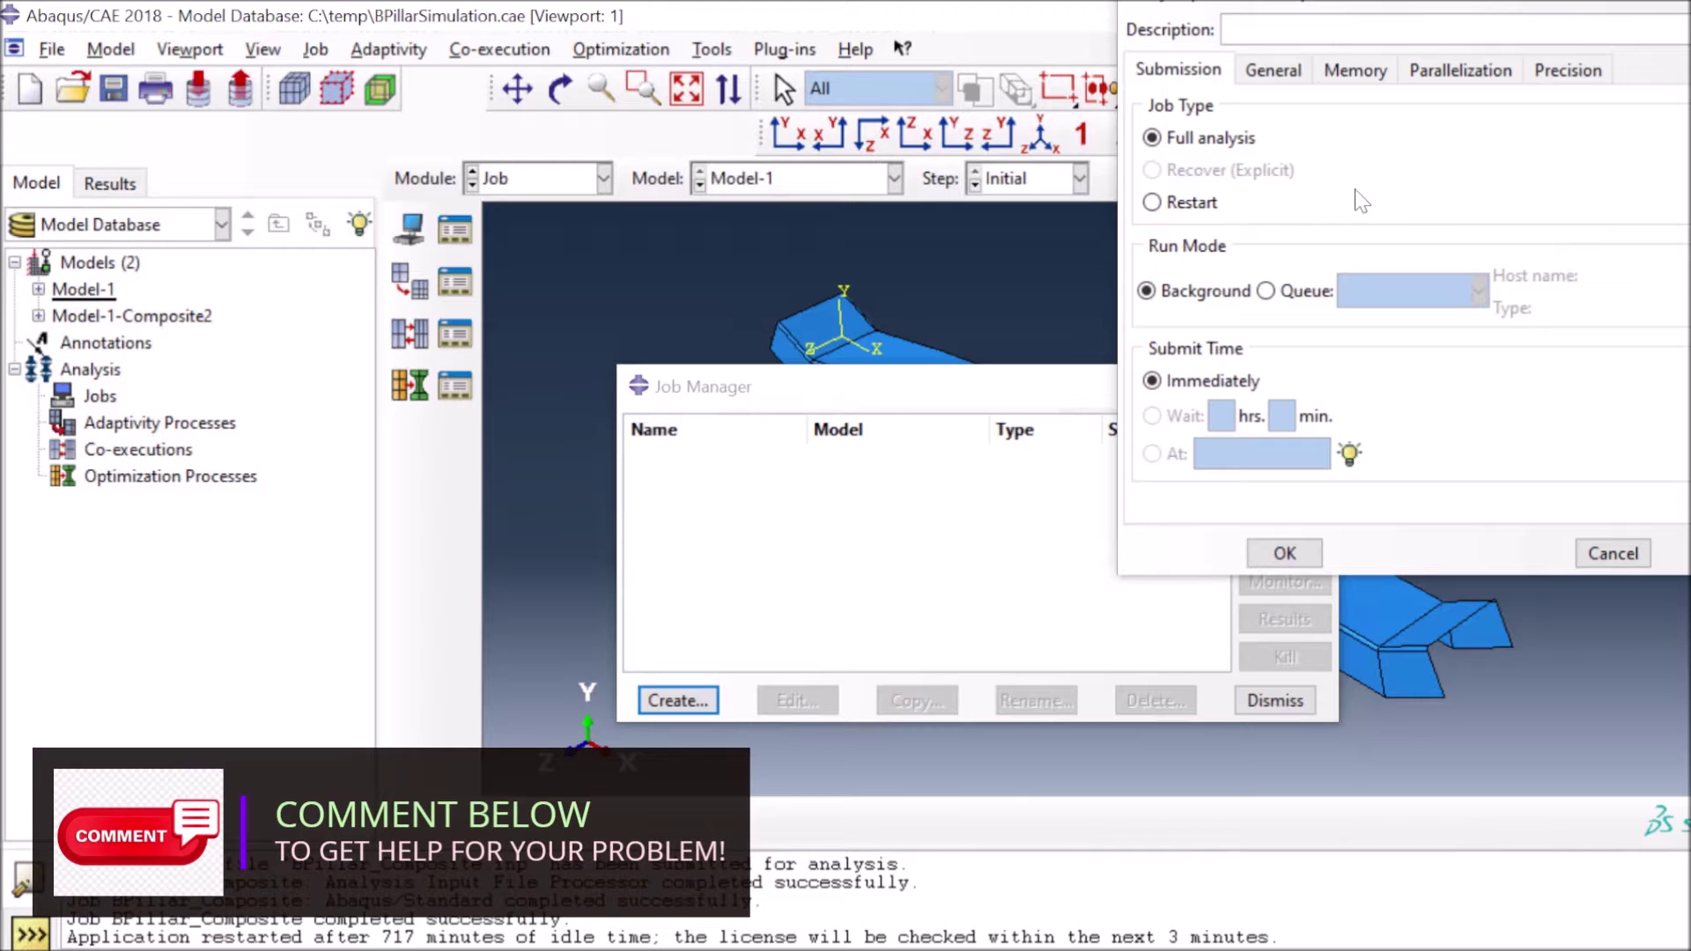
- Show the General tab, with preprocessor printouts off and ODB results format
{"action": "left_click", "coordinate": [1275, 76]}
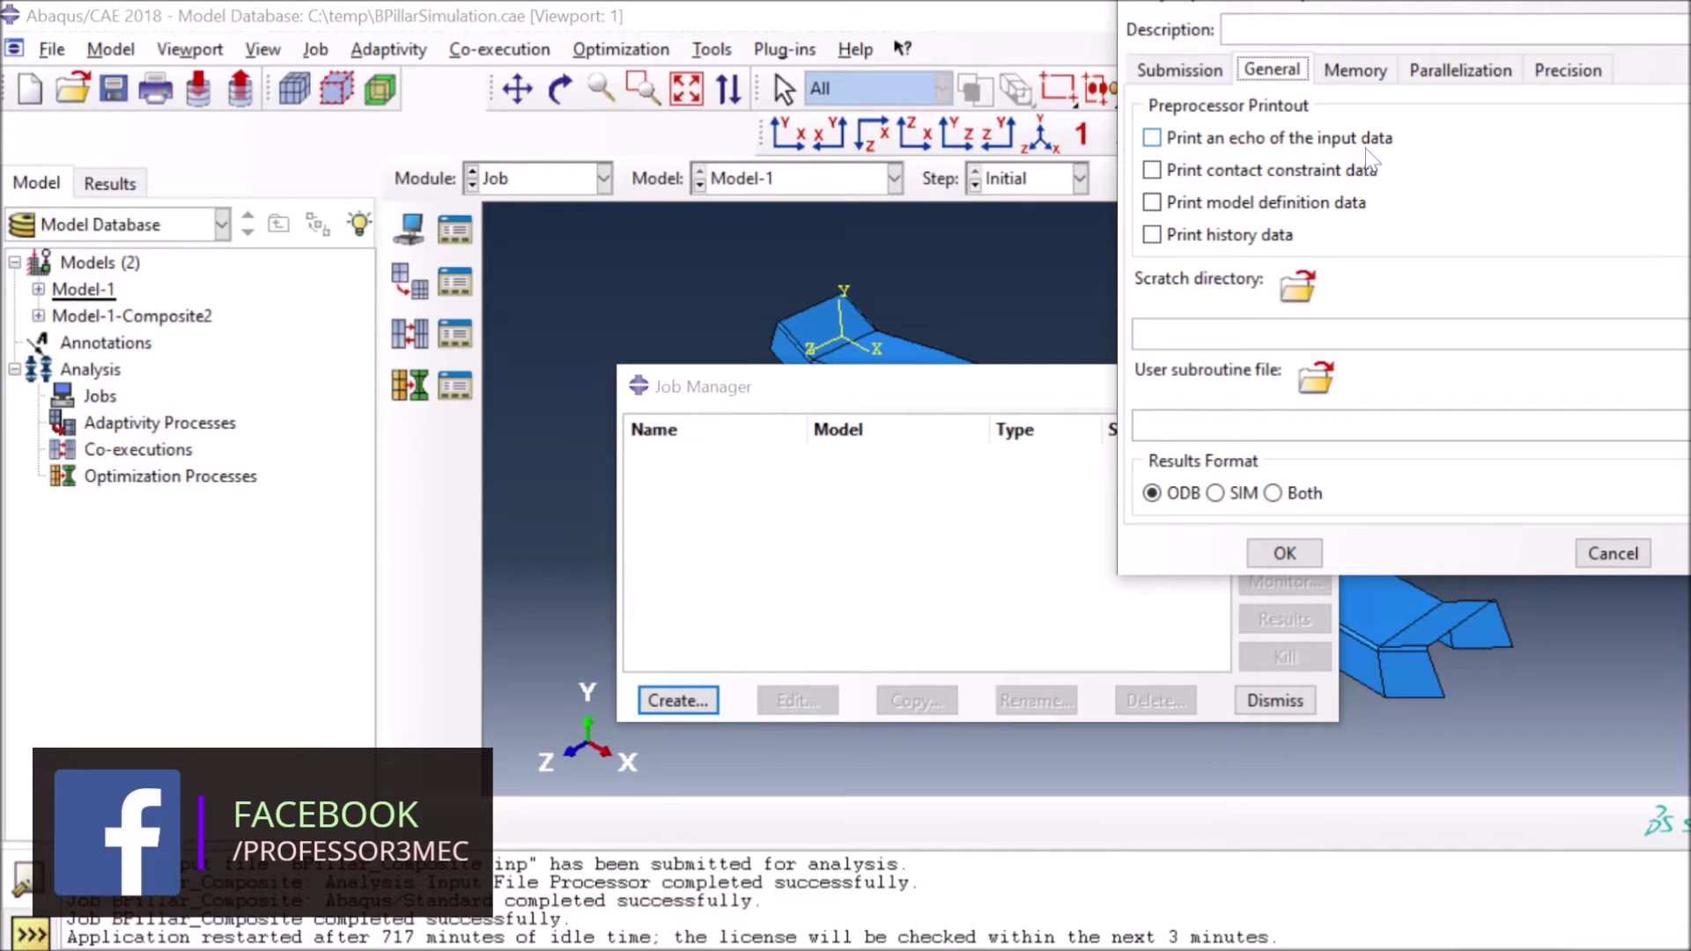
- Try the megabyte and gigabyte memory units, then keep 90 percent of physical memory
{"action": "left_click", "coordinate": [1361, 75]}
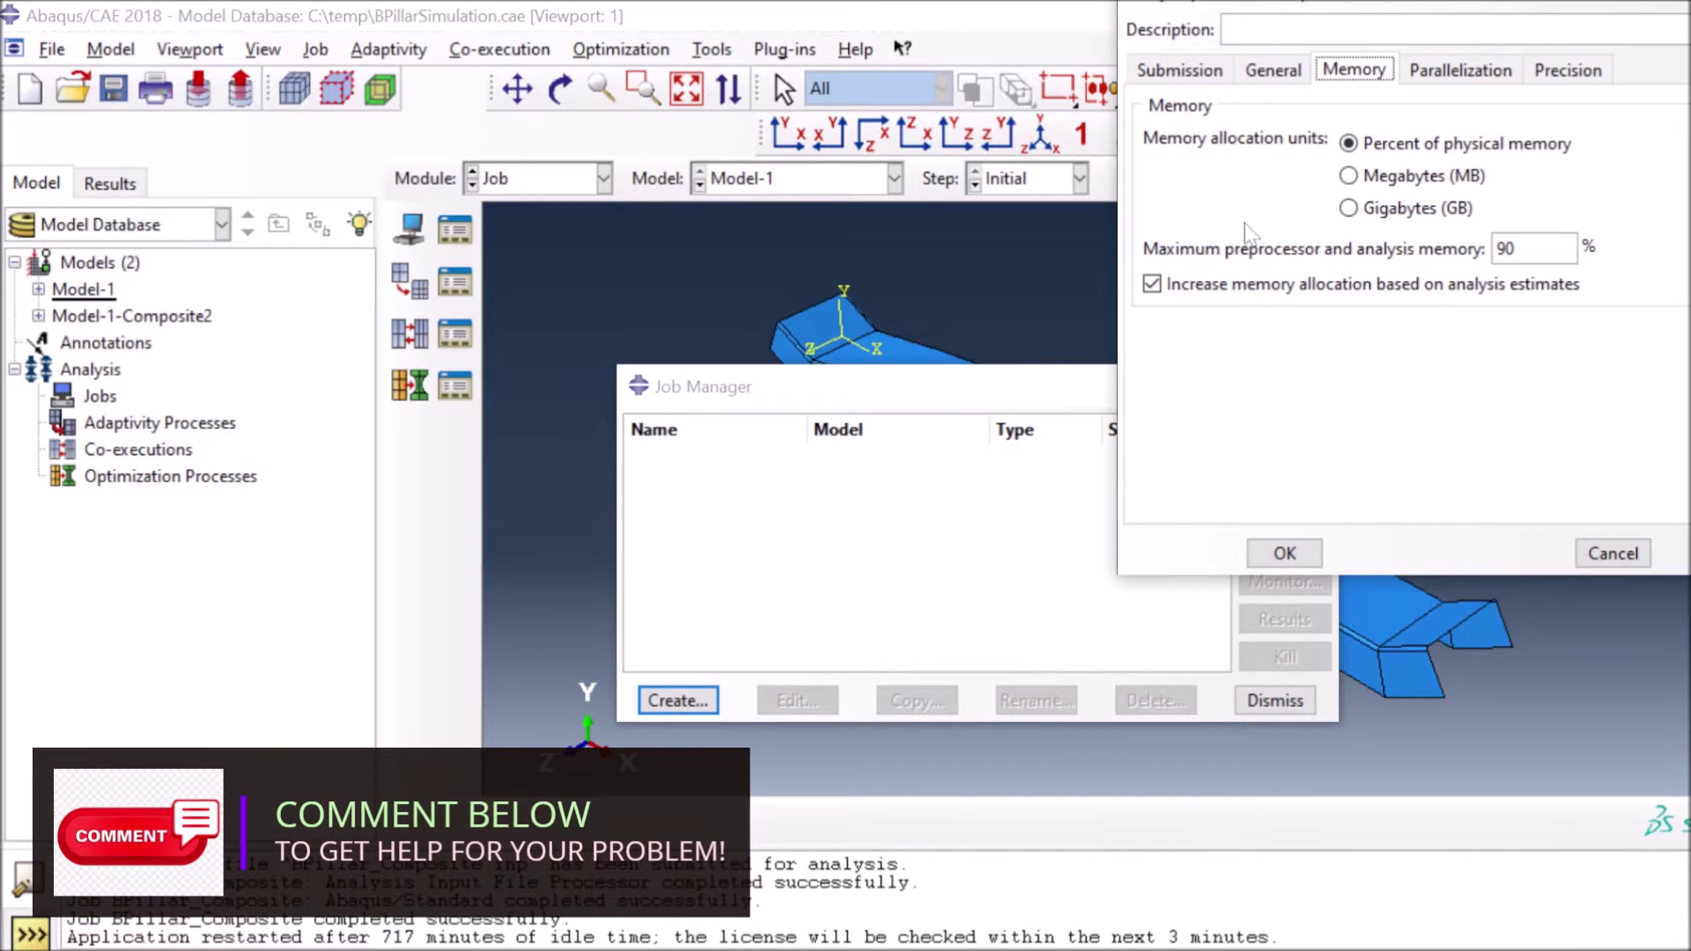
{"action": "left_click", "coordinate": [1350, 176]}
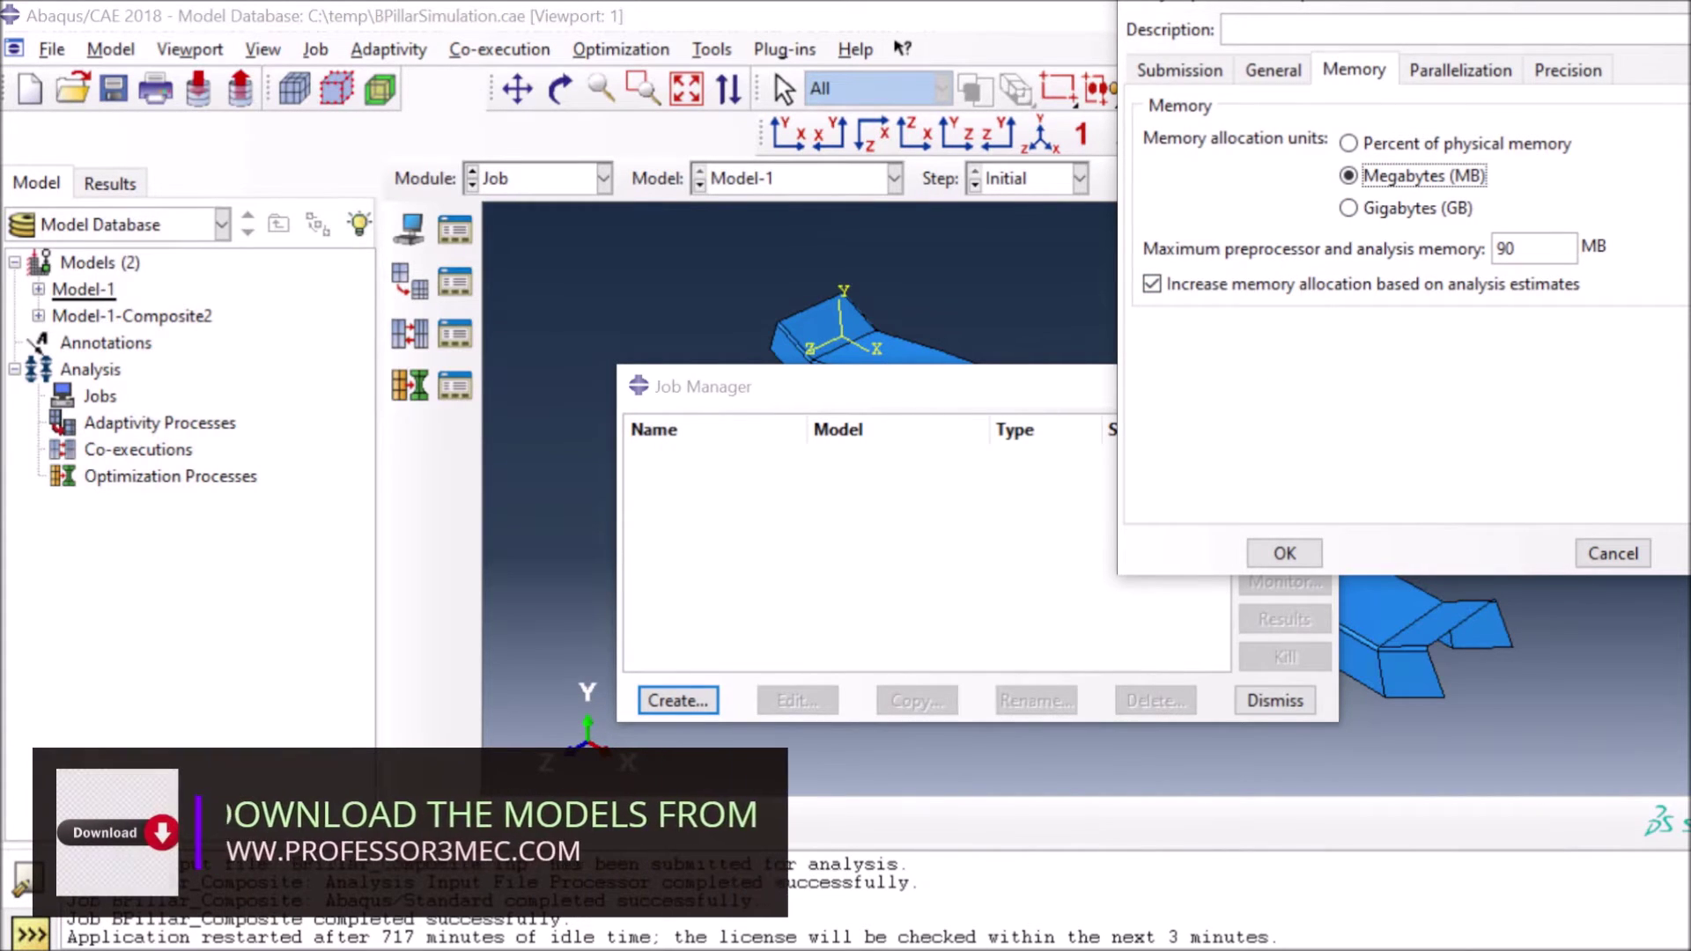
{"action": "key", "text": "ctrl+shift+Escape"}
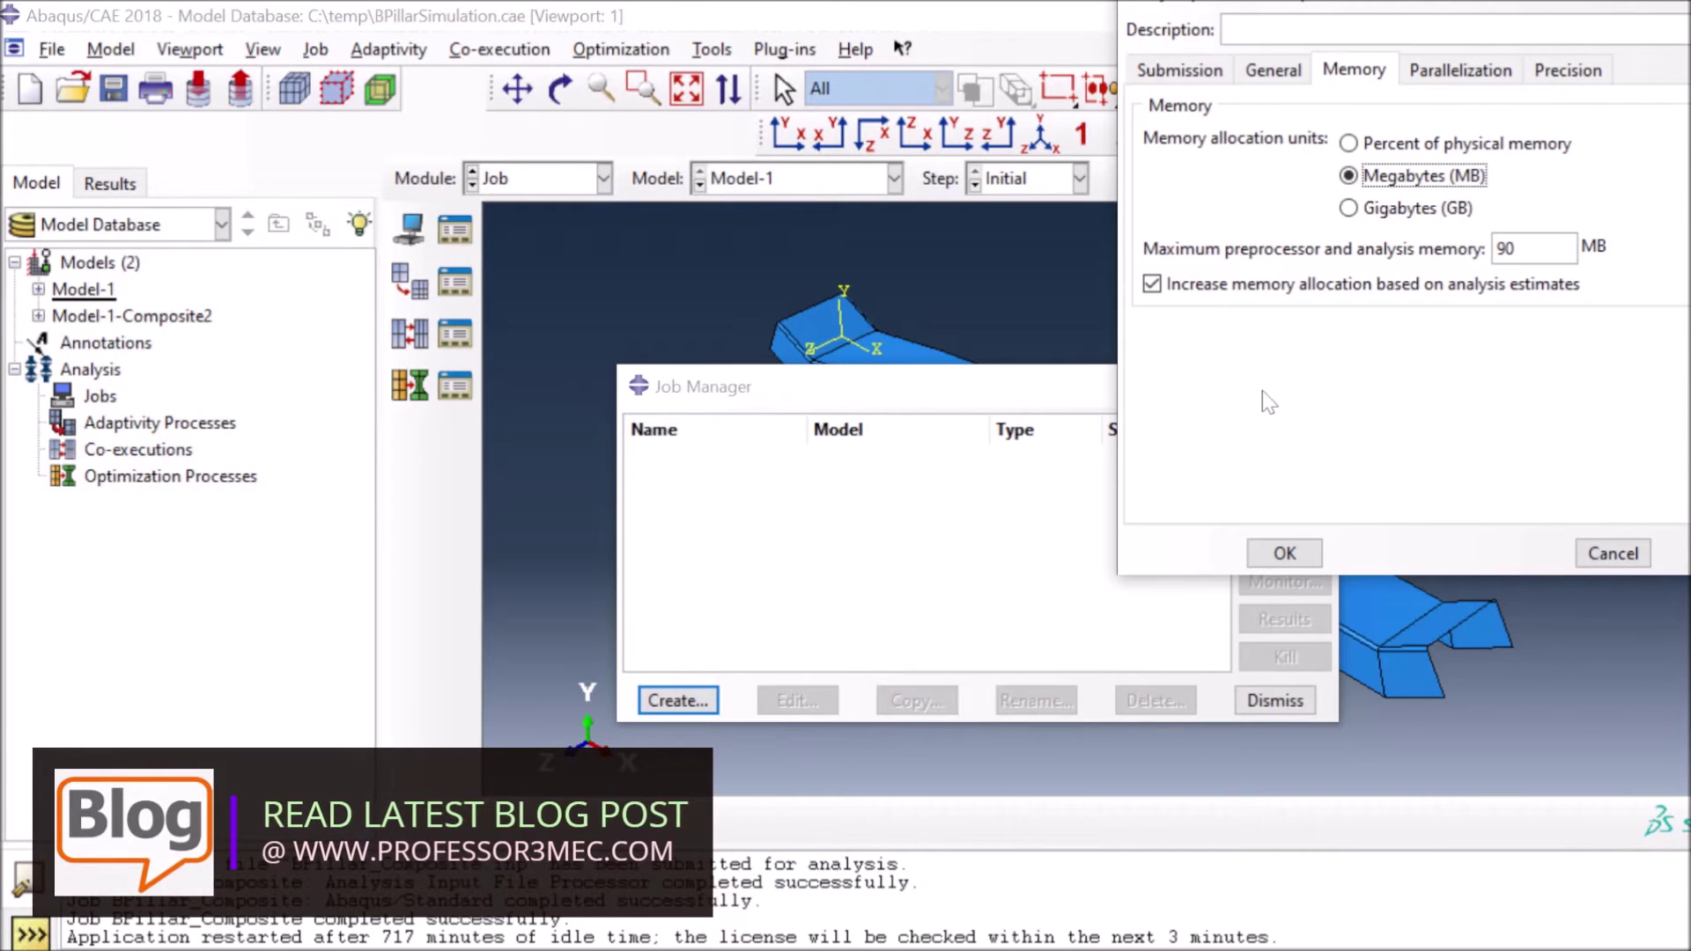
{"action": "left_click", "coordinate": [1349, 209]}
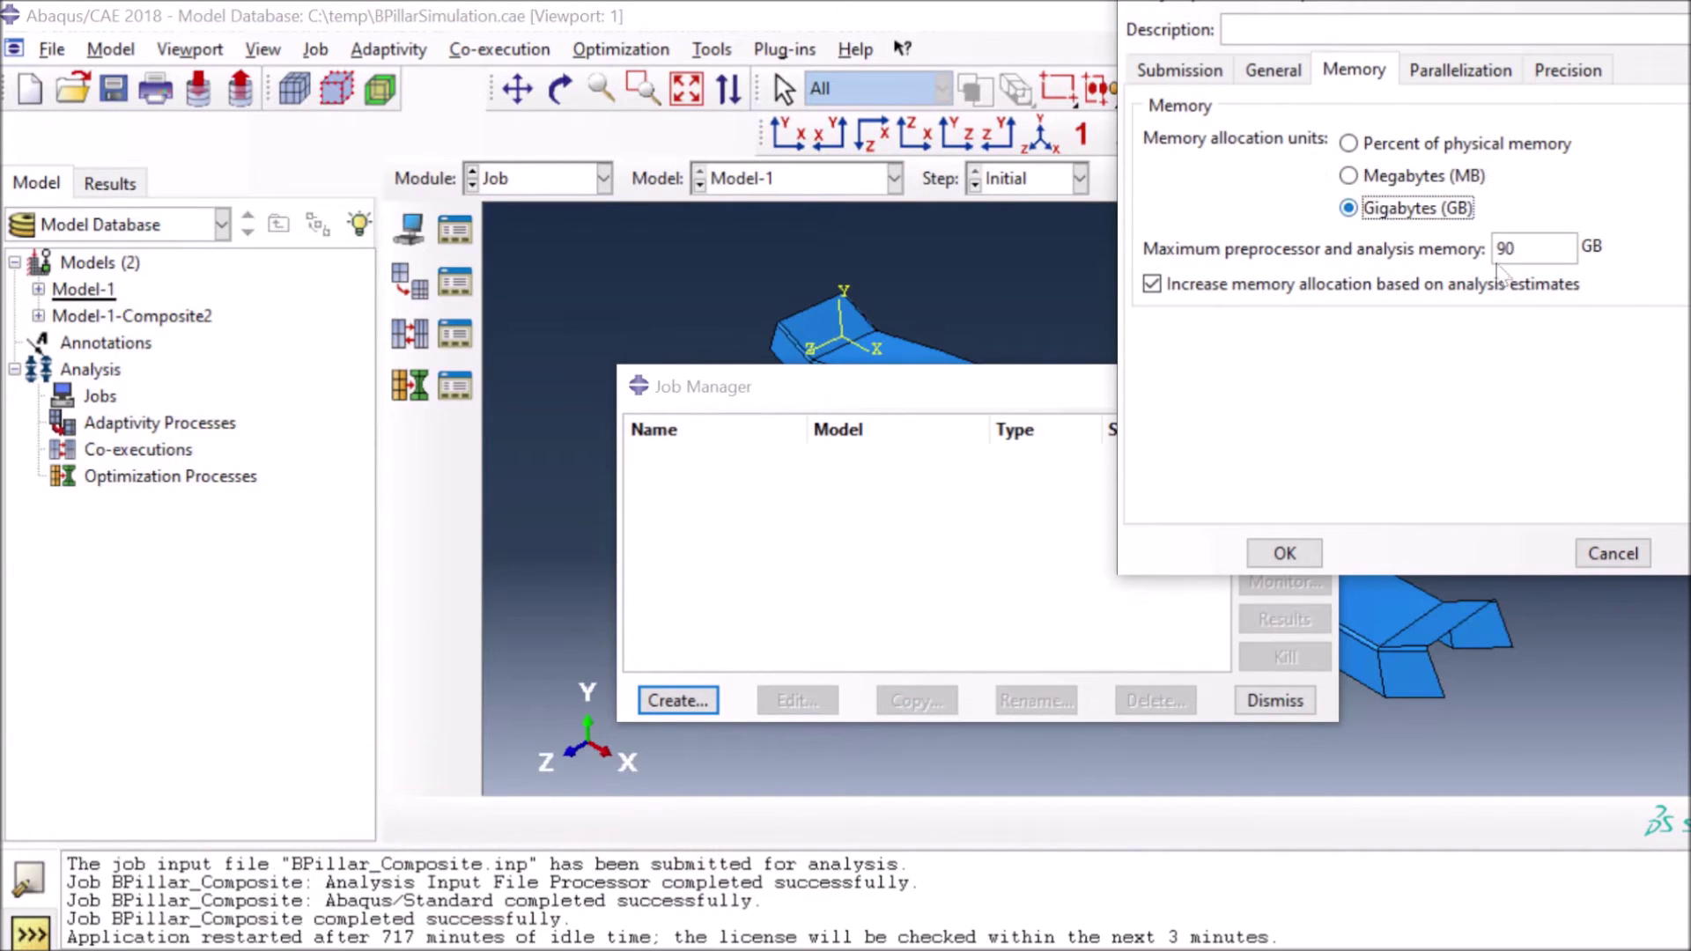
{"action": "left_click", "coordinate": [1348, 144]}
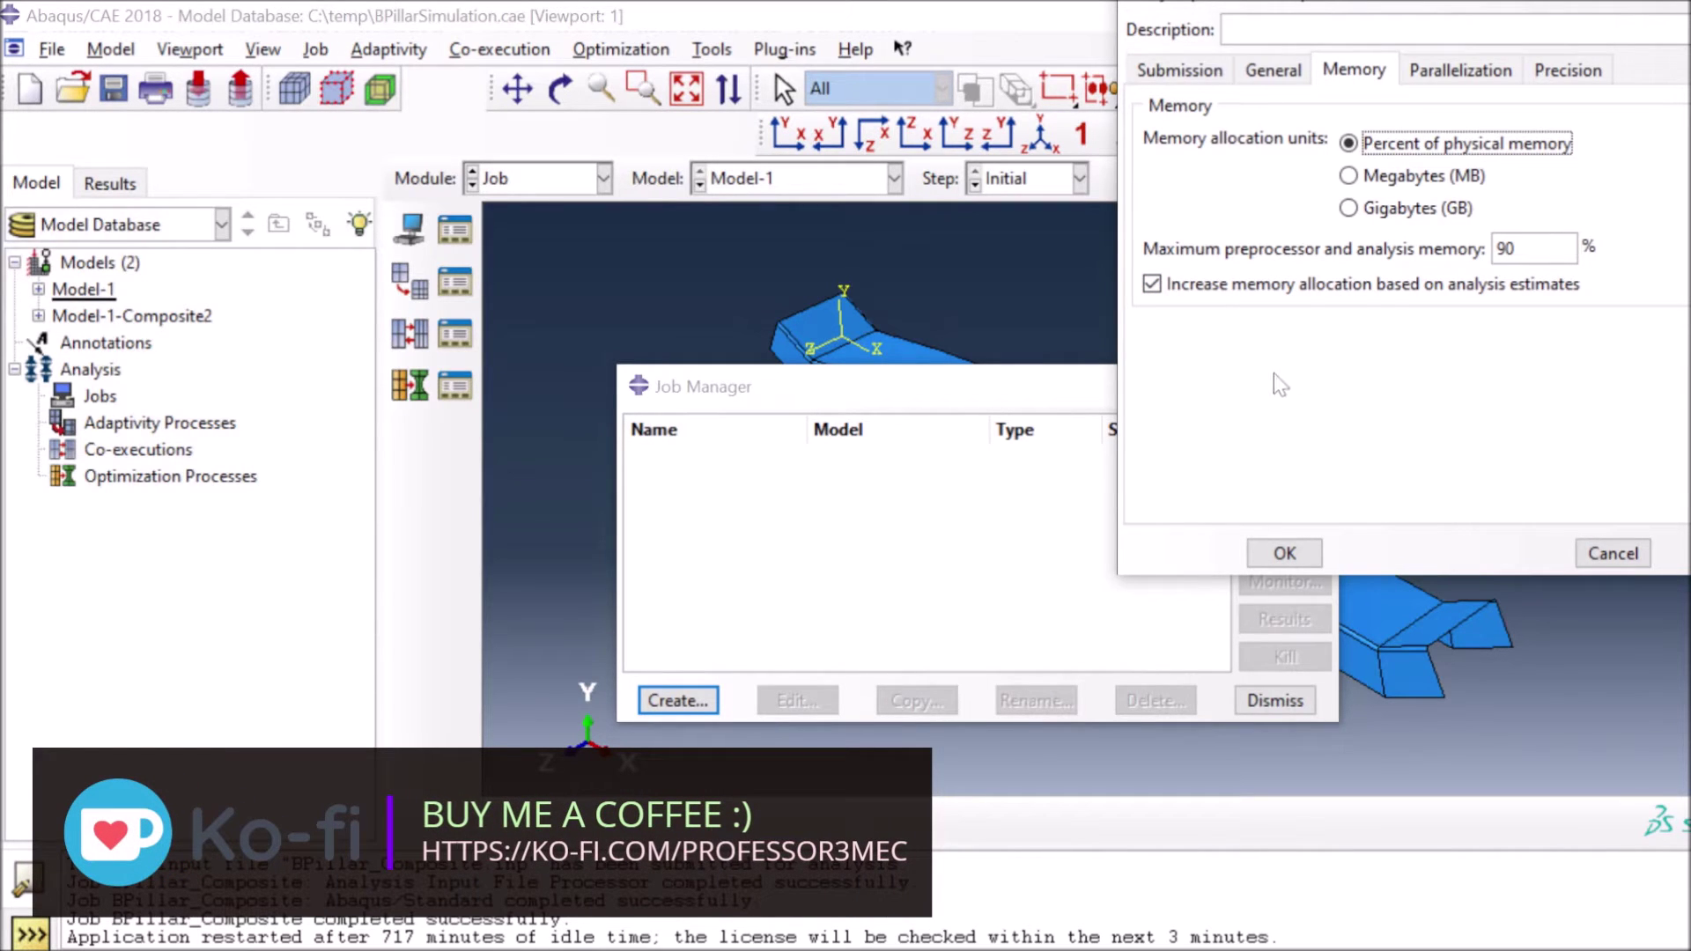
- Display the Parallelization tab, leaving multiple processors and GPGPU acceleration off
{"action": "left_click", "coordinate": [1469, 76]}
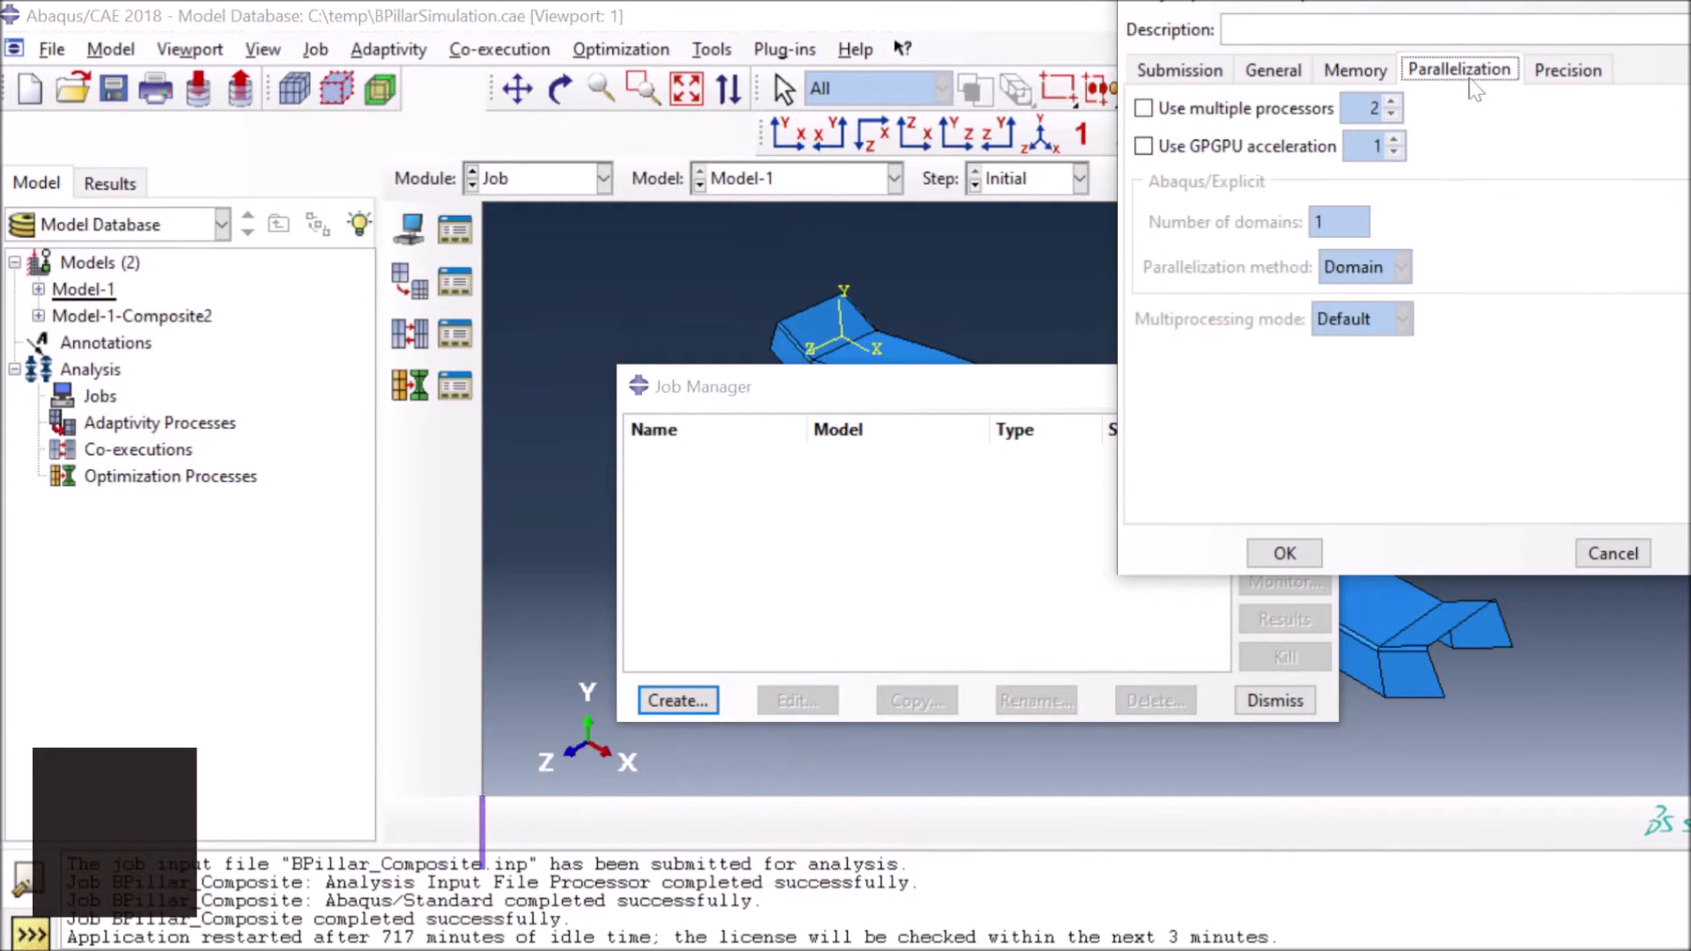
{"action": "left_click", "coordinate": [1353, 70]}
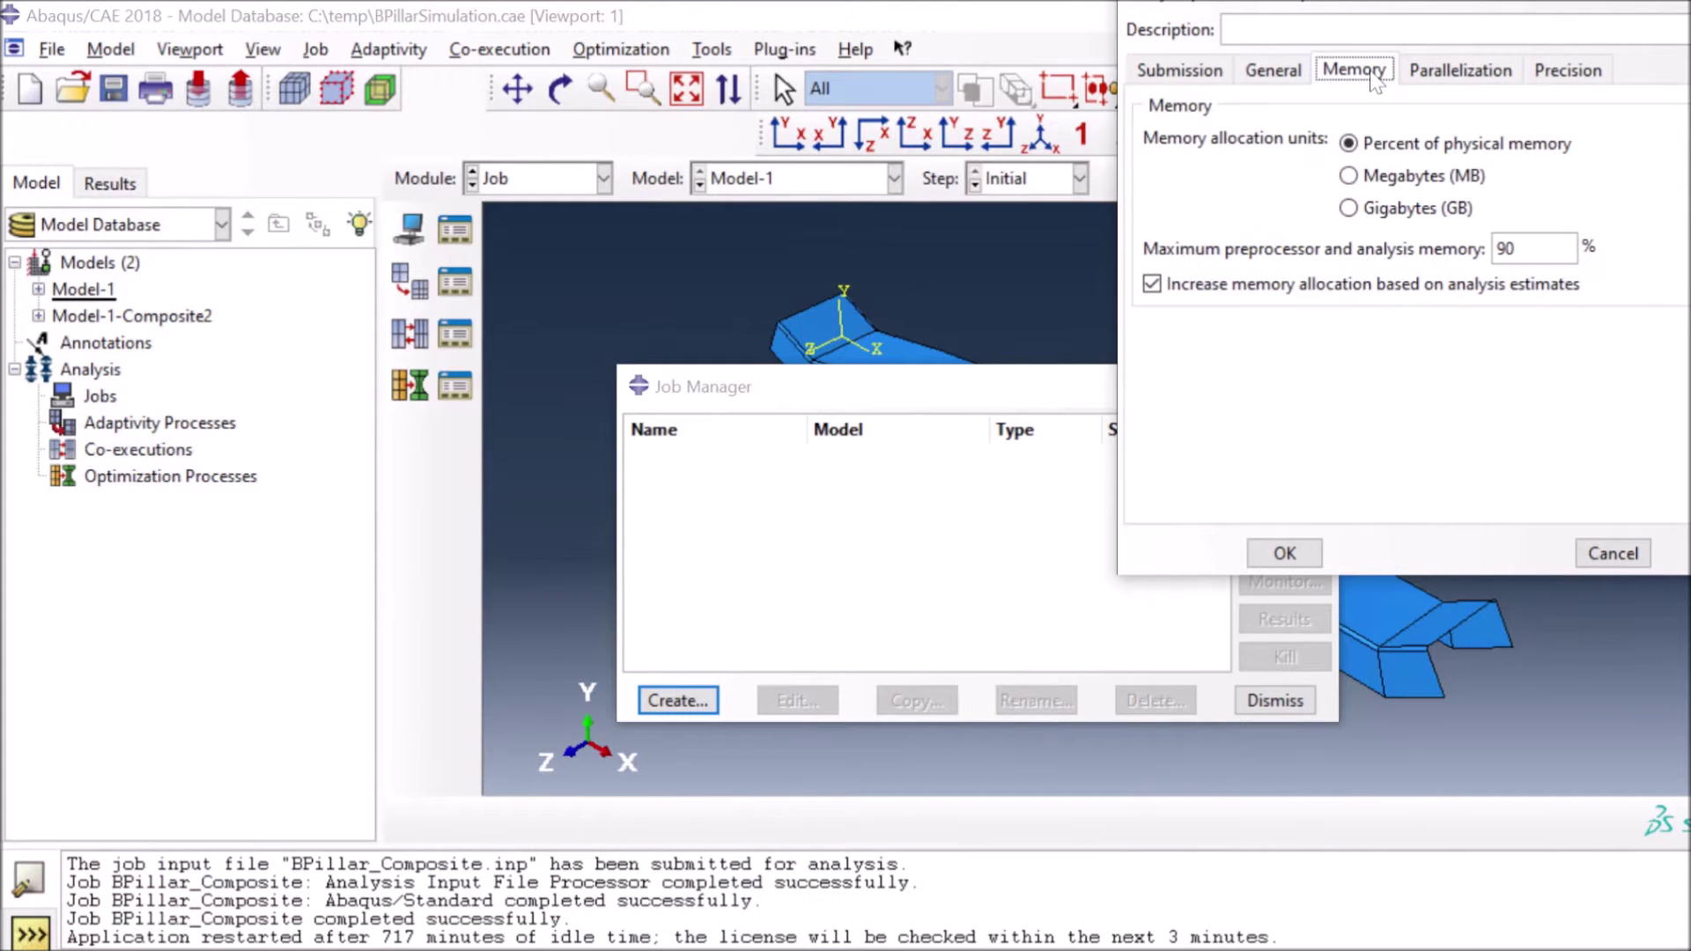
{"action": "left_click", "coordinate": [1455, 76]}
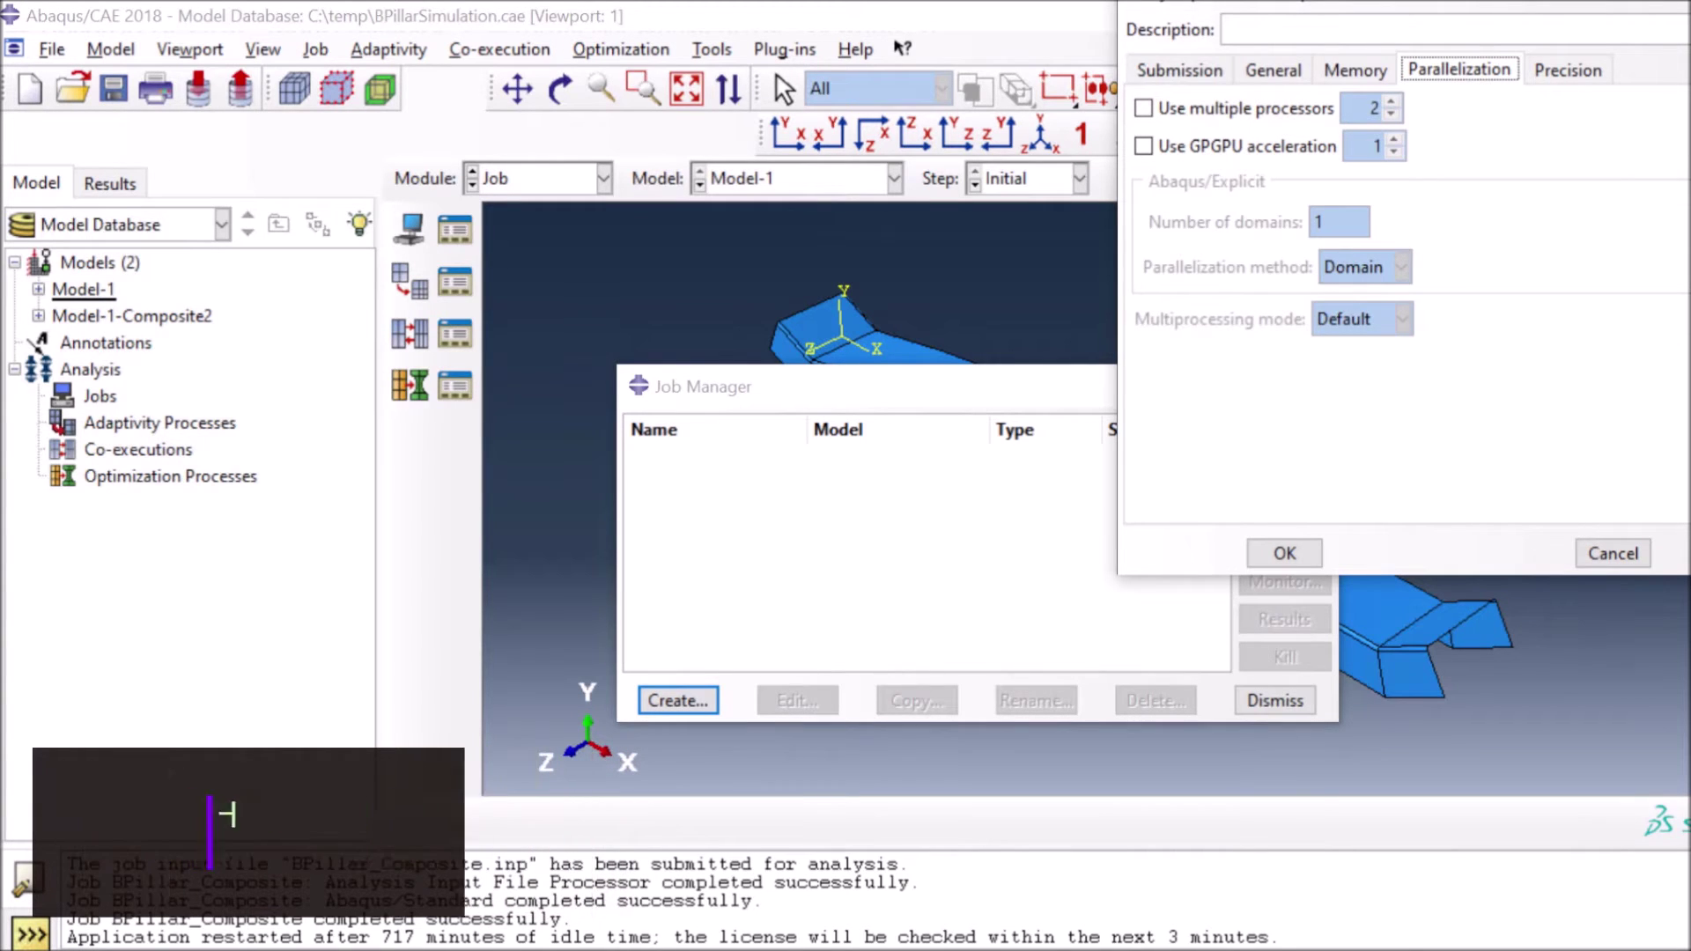
- Choose Full nodal output precision on the Precision tab and save the JustforEstMemory job
{"action": "left_click", "coordinate": [1584, 76]}
{"action": "left_click", "coordinate": [1401, 151]}
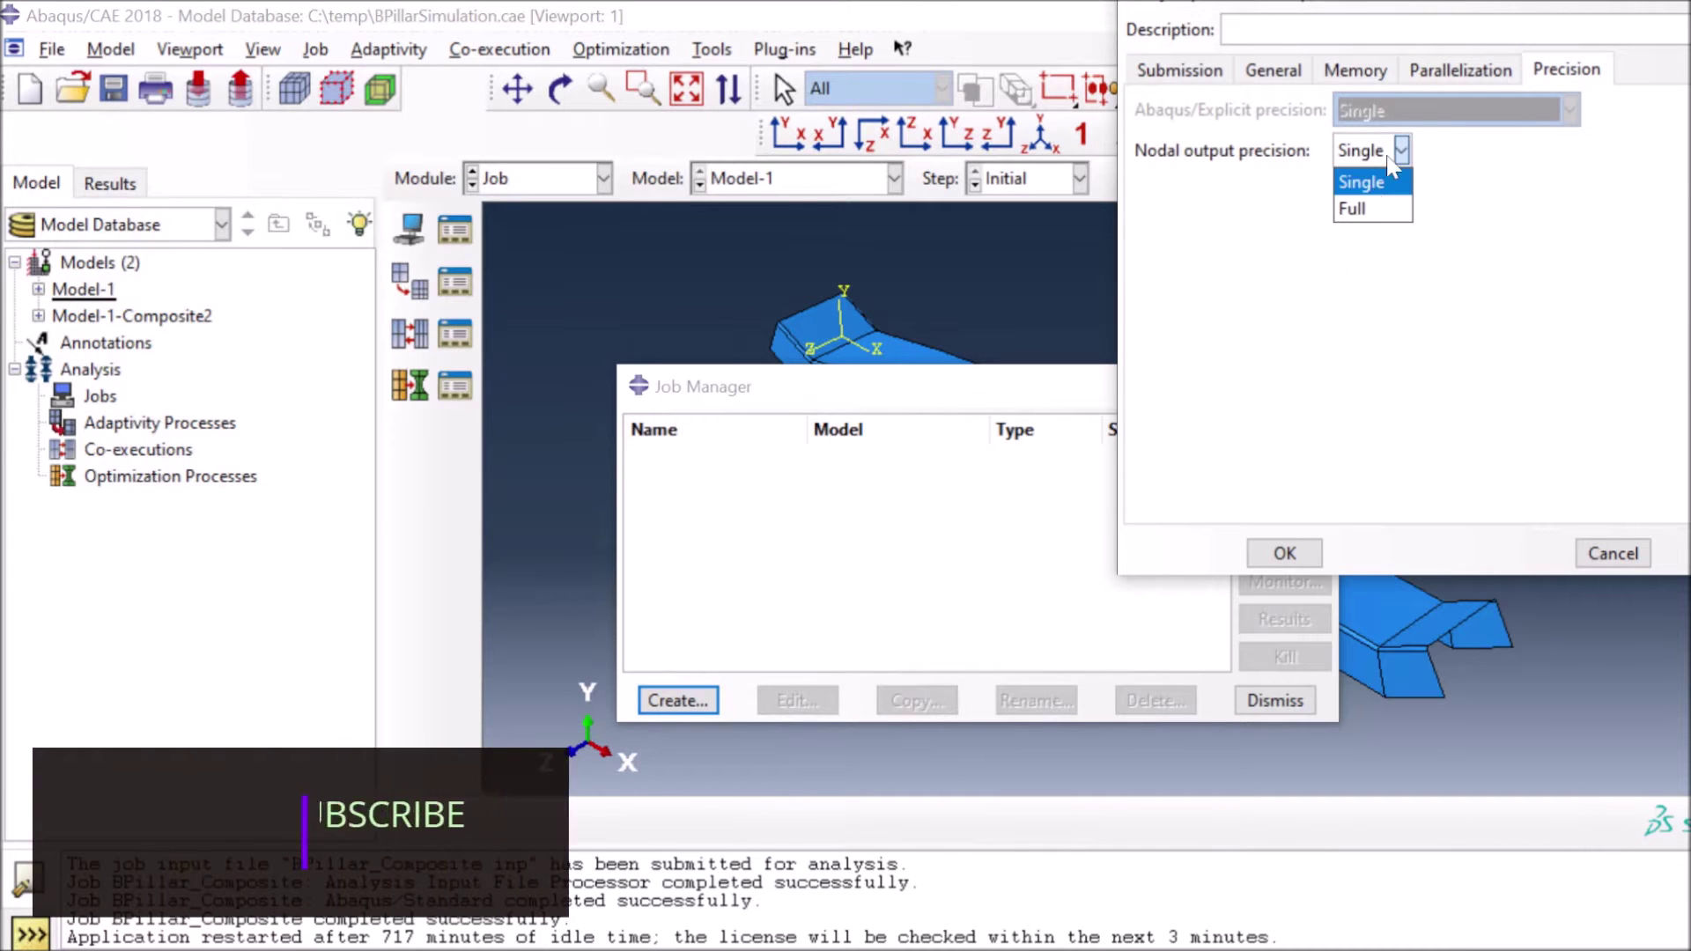
{"action": "left_click", "coordinate": [1350, 207]}
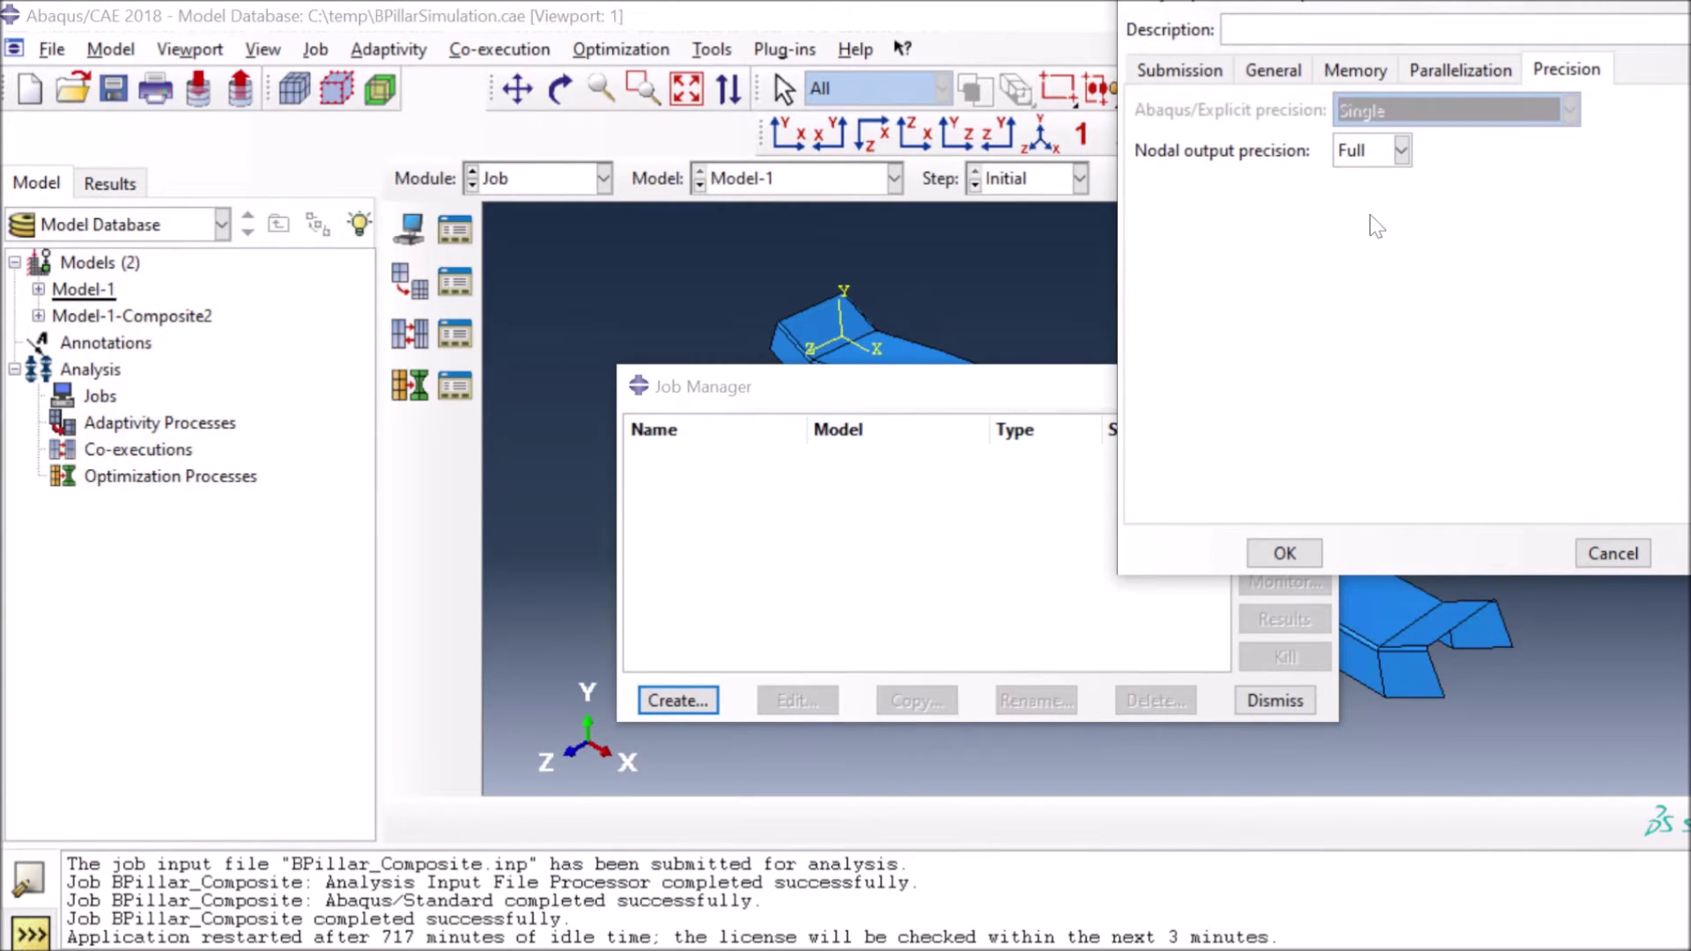
{"action": "left_click", "coordinate": [1282, 553]}
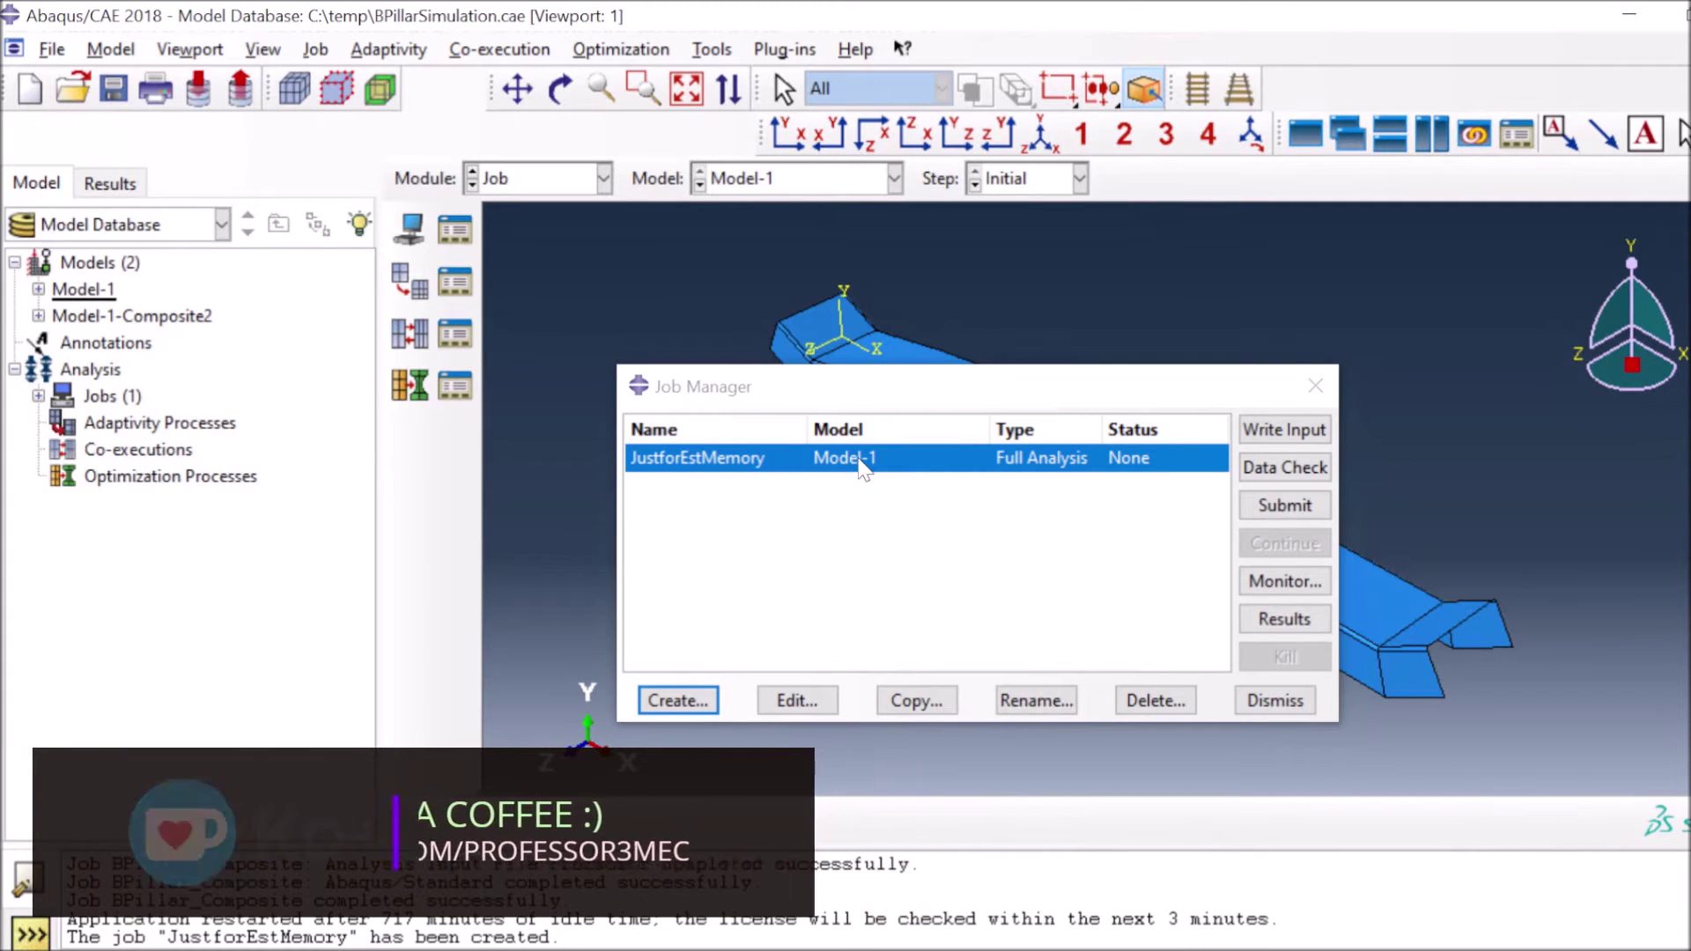
- Run a data check on MemEst and bring its monitor window forward
{"action": "left_click", "coordinate": [1276, 471]}
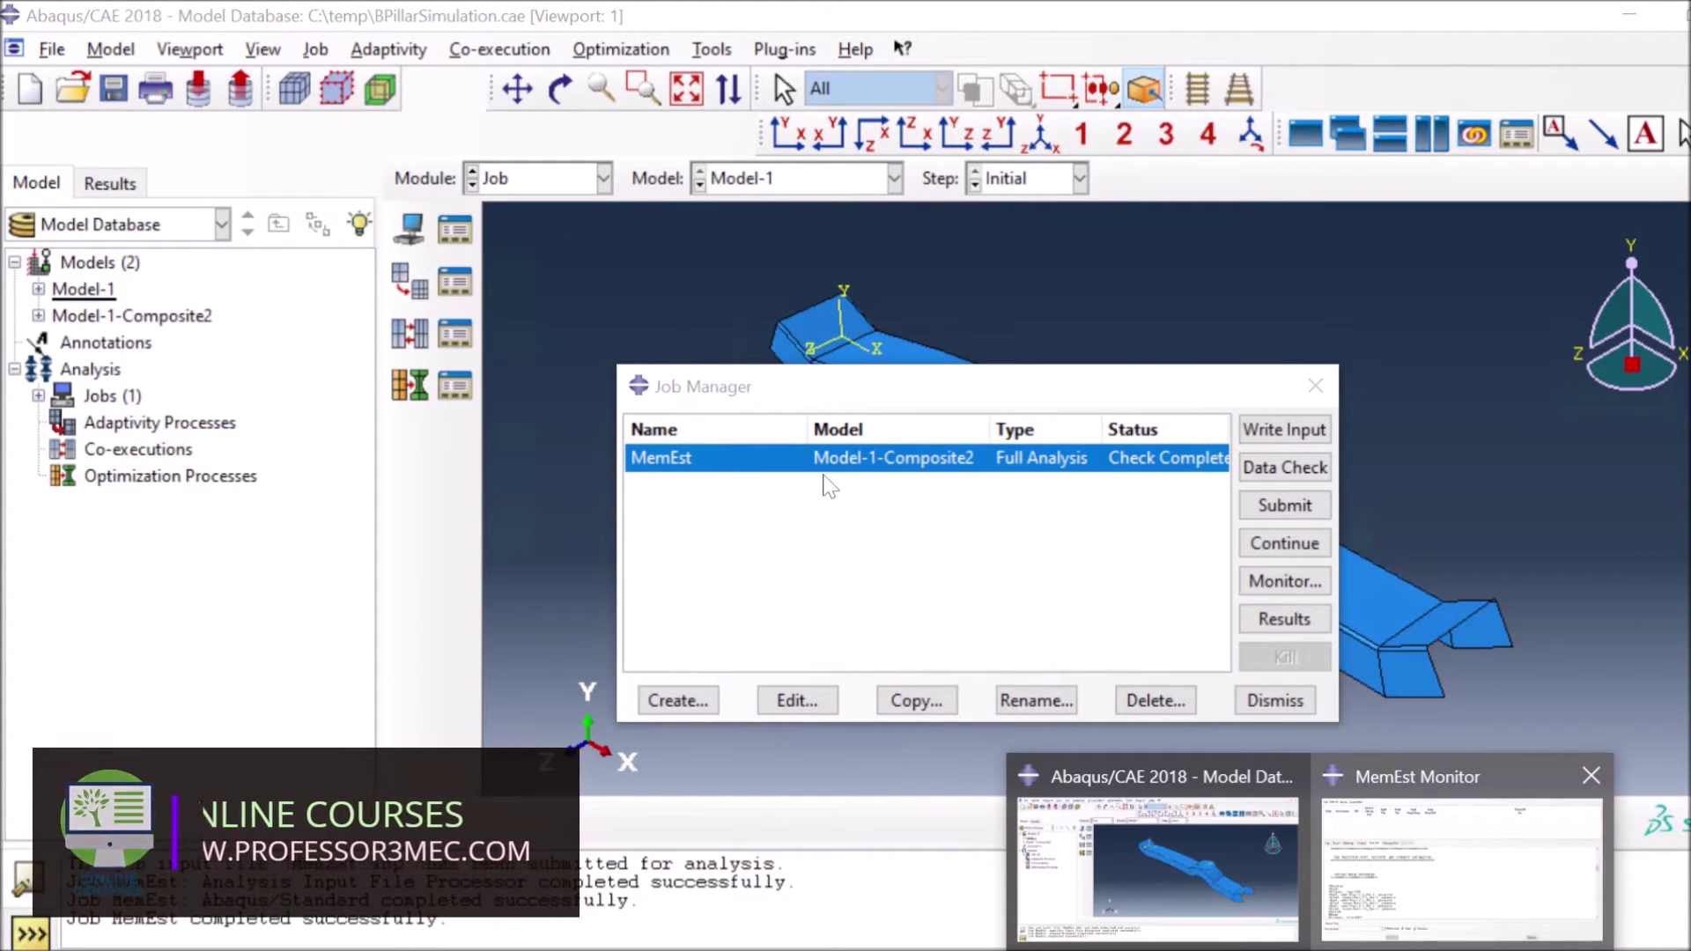
{"action": "left_click", "coordinate": [1461, 868]}
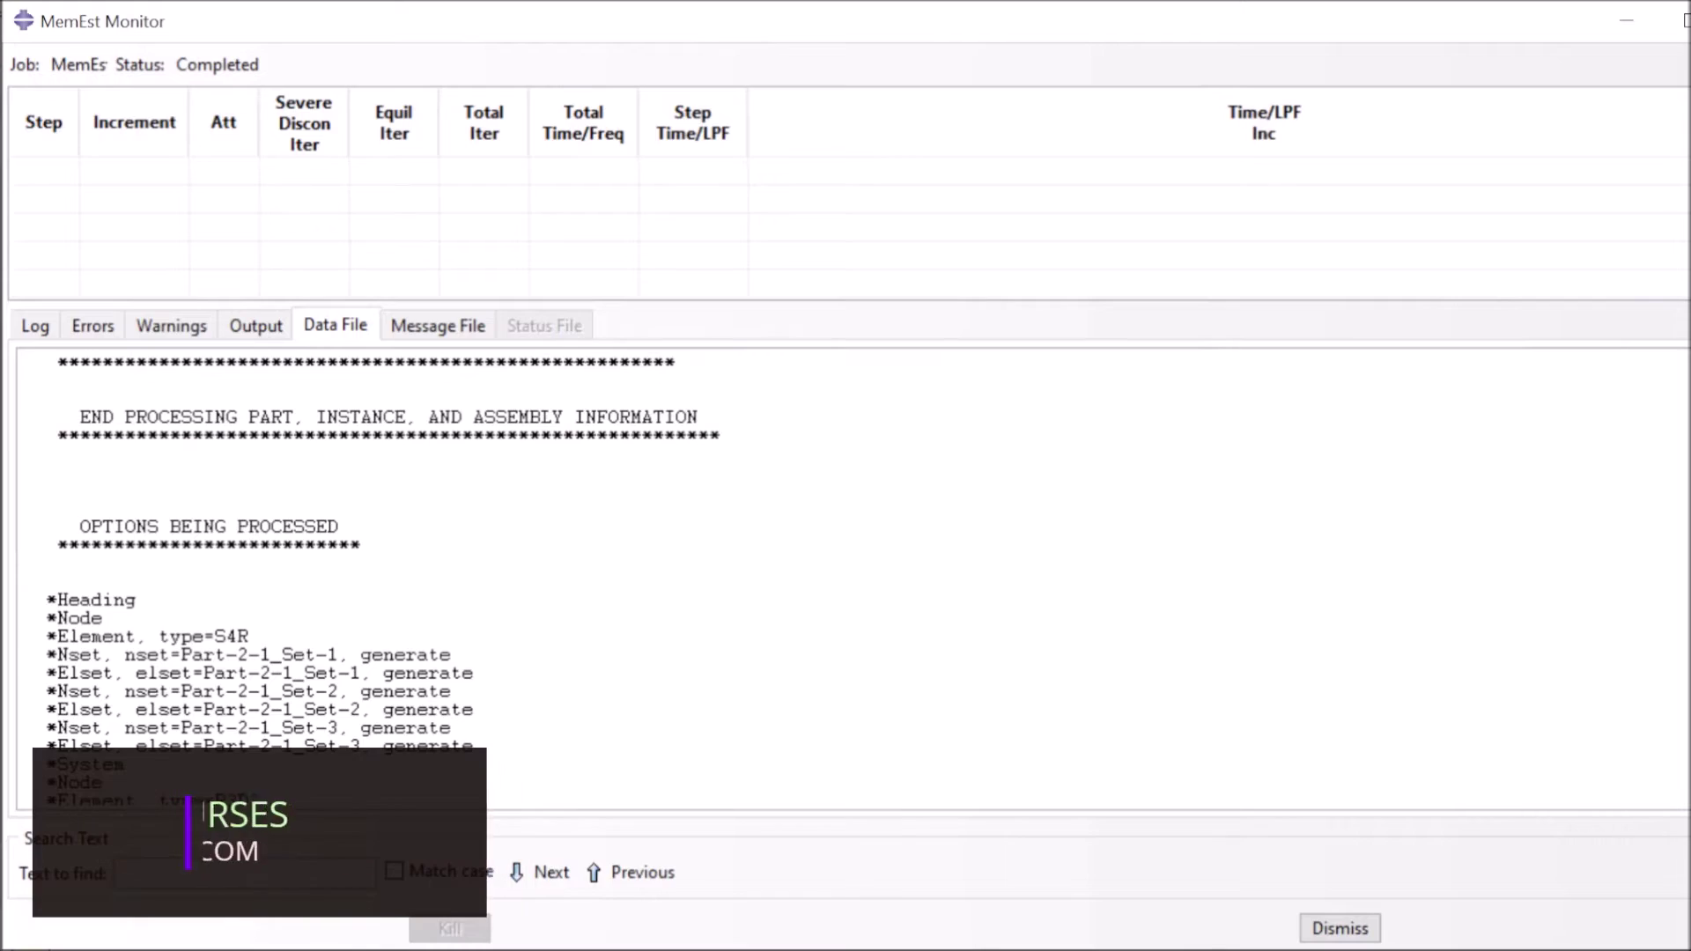
{"action": "left_click", "coordinate": [39, 334]}
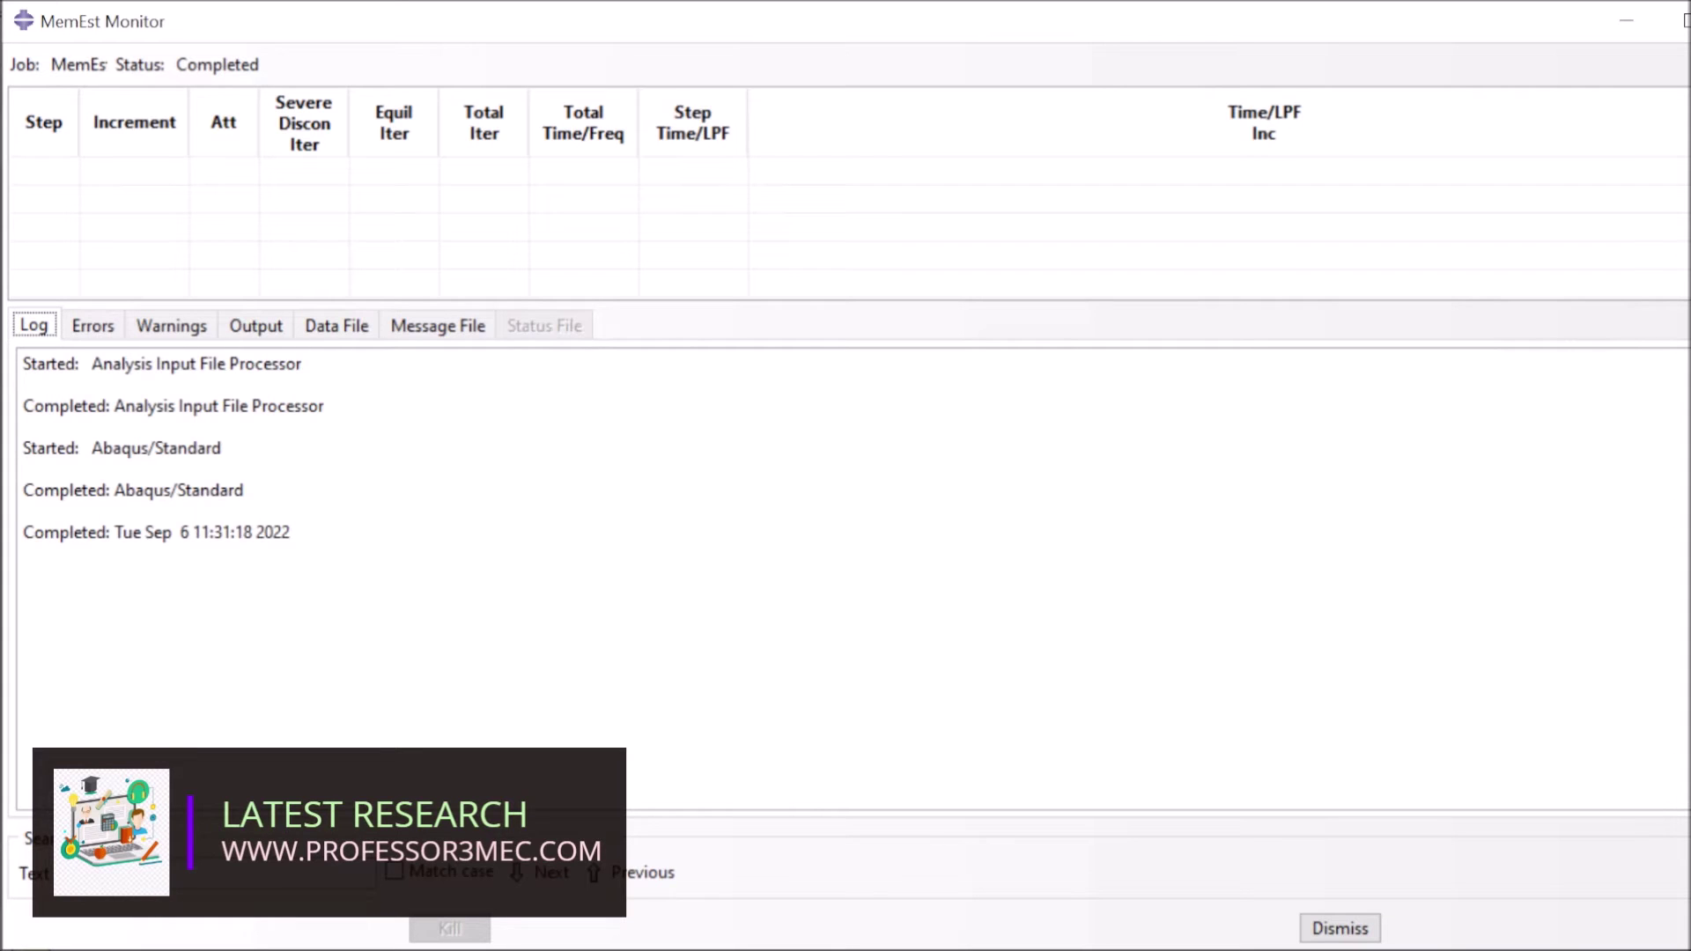
{"action": "left_click", "coordinate": [84, 335]}
{"action": "left_click", "coordinate": [169, 340]}
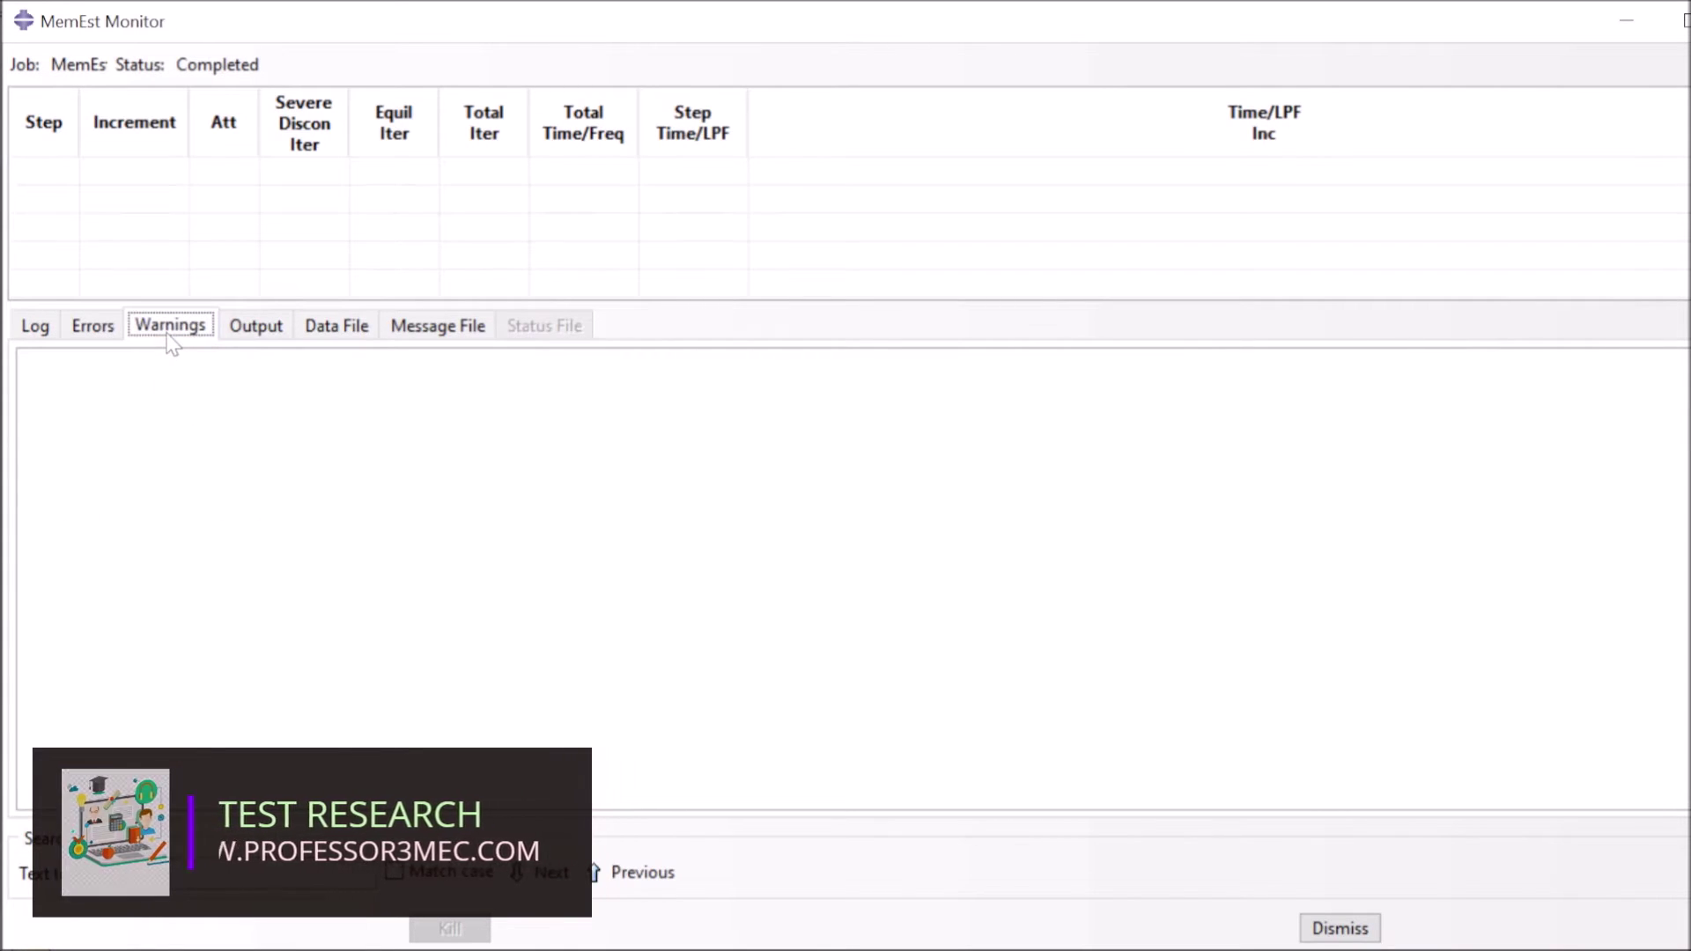
{"action": "left_click", "coordinate": [264, 330]}
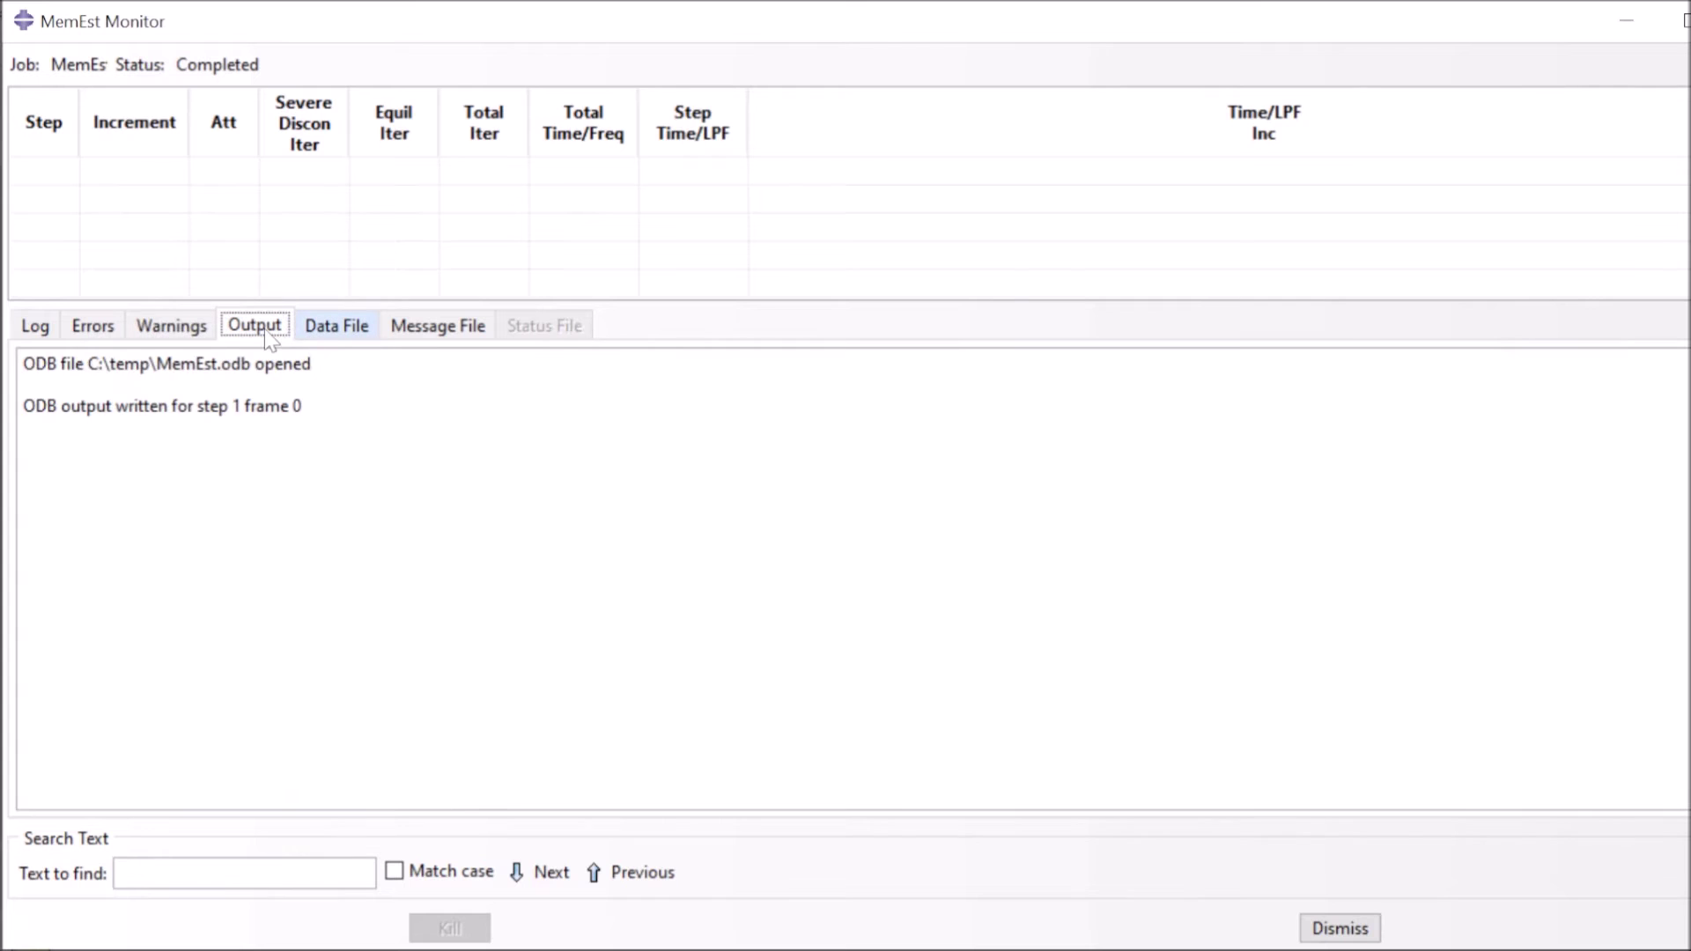
{"action": "left_click", "coordinate": [339, 327]}
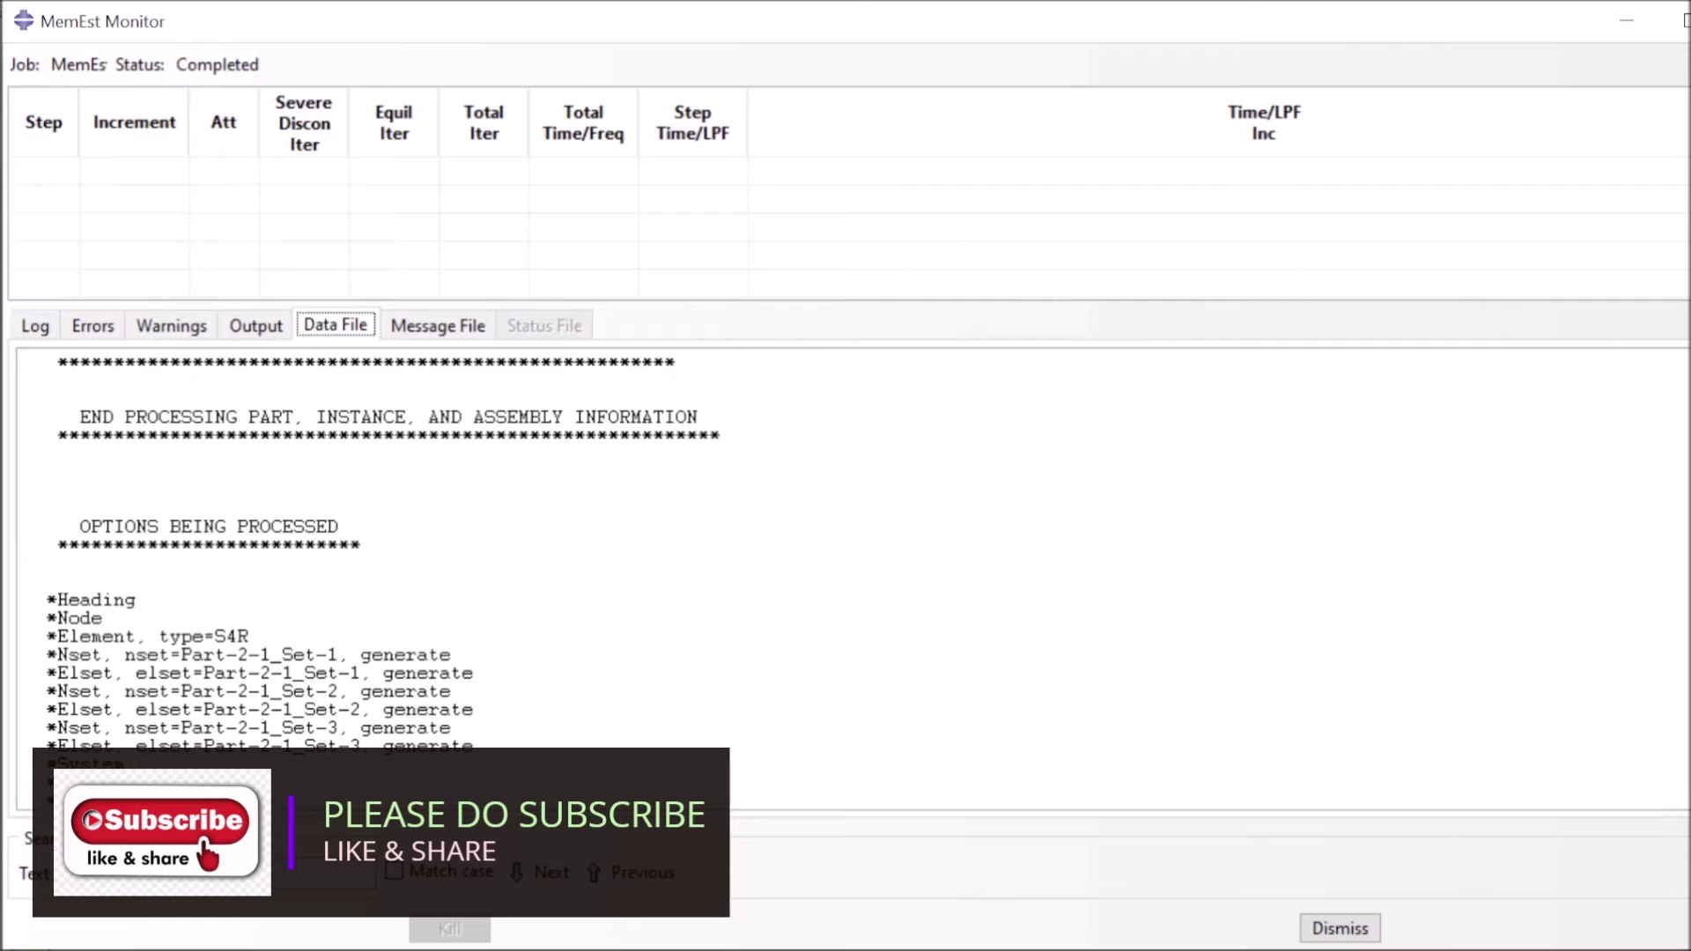
- Scroll the Data File to PROBLEM SIZE: 694 elements, 902 nodes, 3915 variables
{"action": "scroll", "coordinate": [422, 572], "scroll_direction": "down", "scroll_amount": 2}
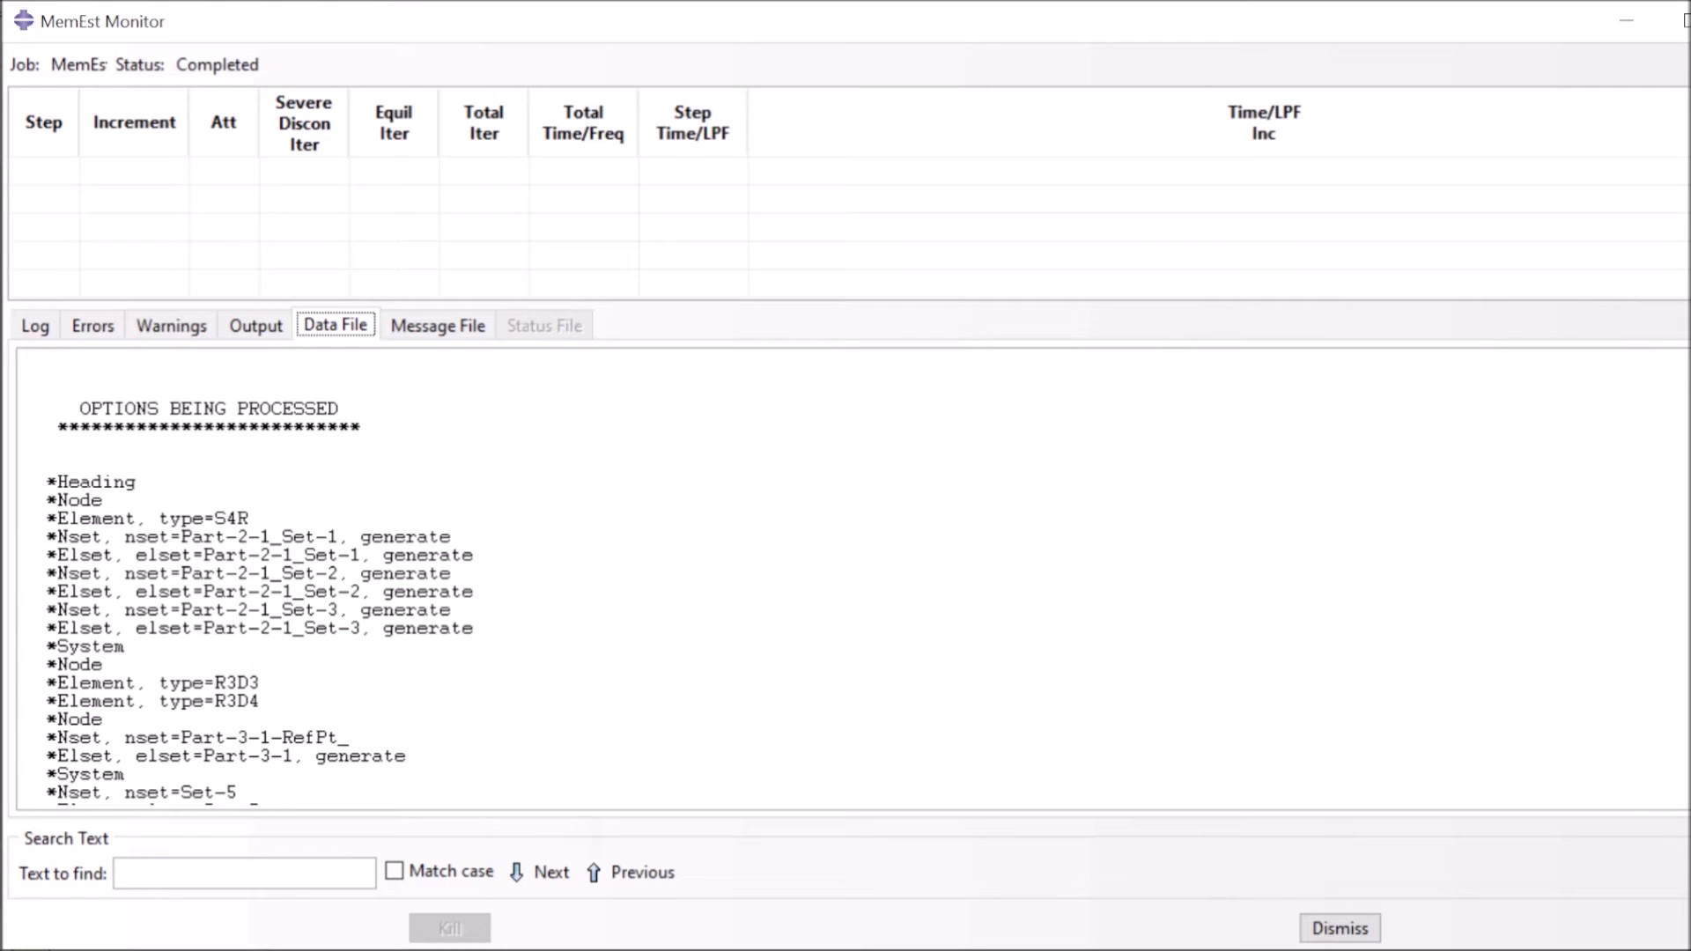
{"action": "scroll", "coordinate": [846, 577], "scroll_direction": "down", "scroll_amount": 3}
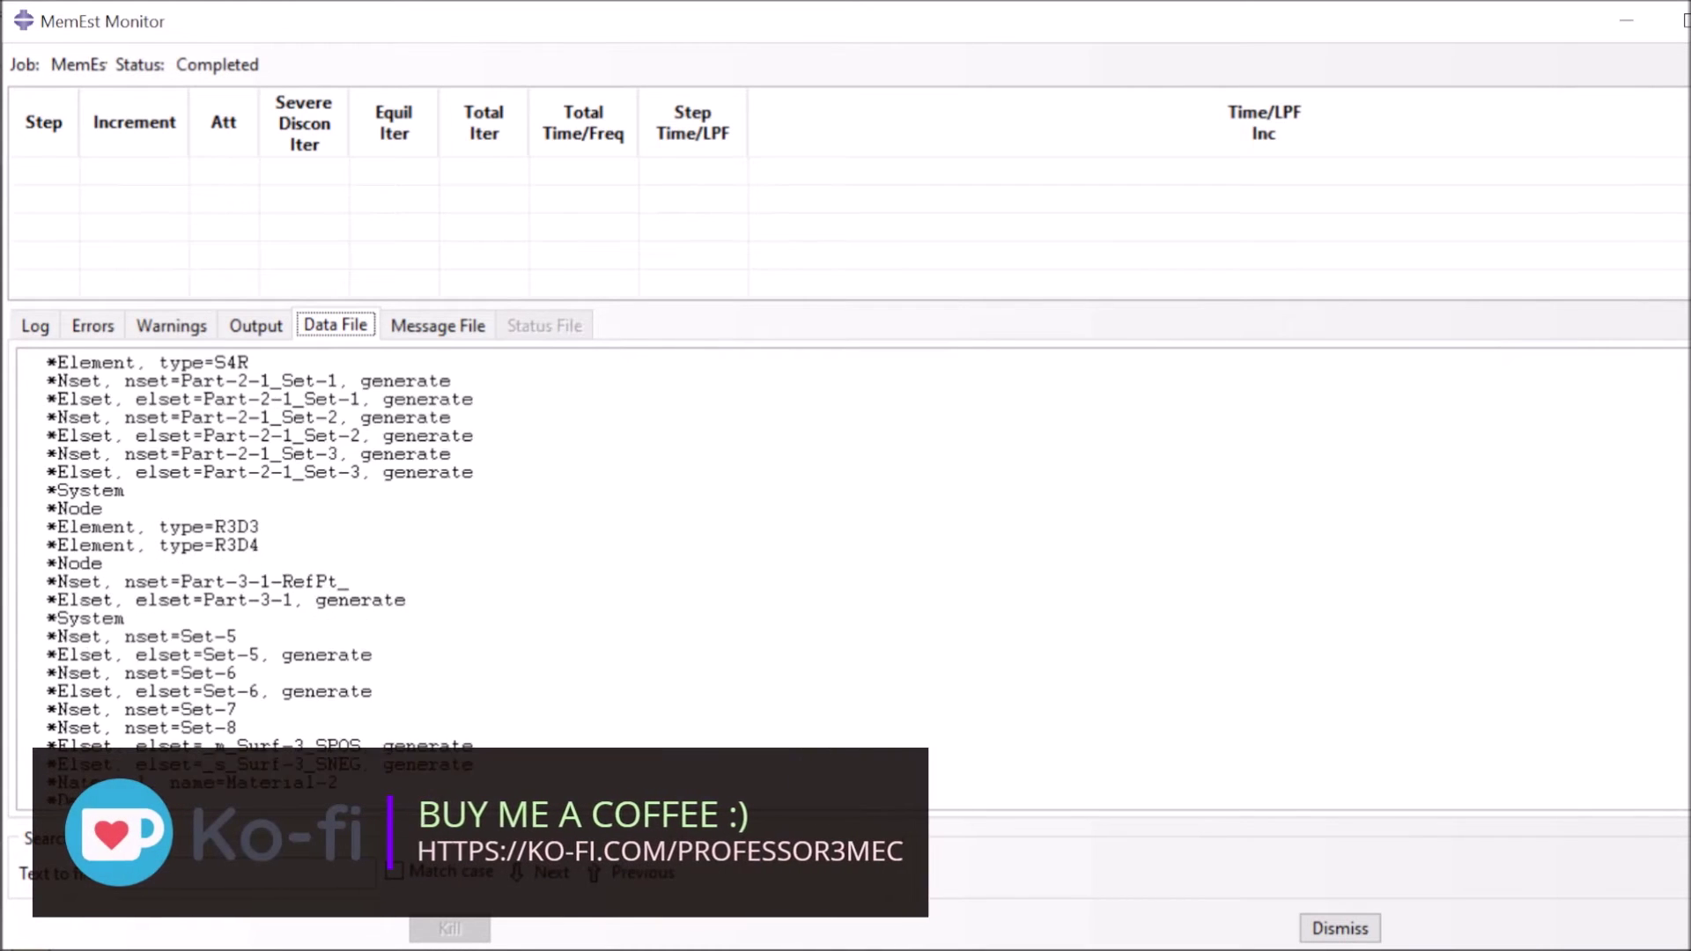
{"action": "scroll", "coordinate": [846, 577], "scroll_direction": "down", "scroll_amount": 5}
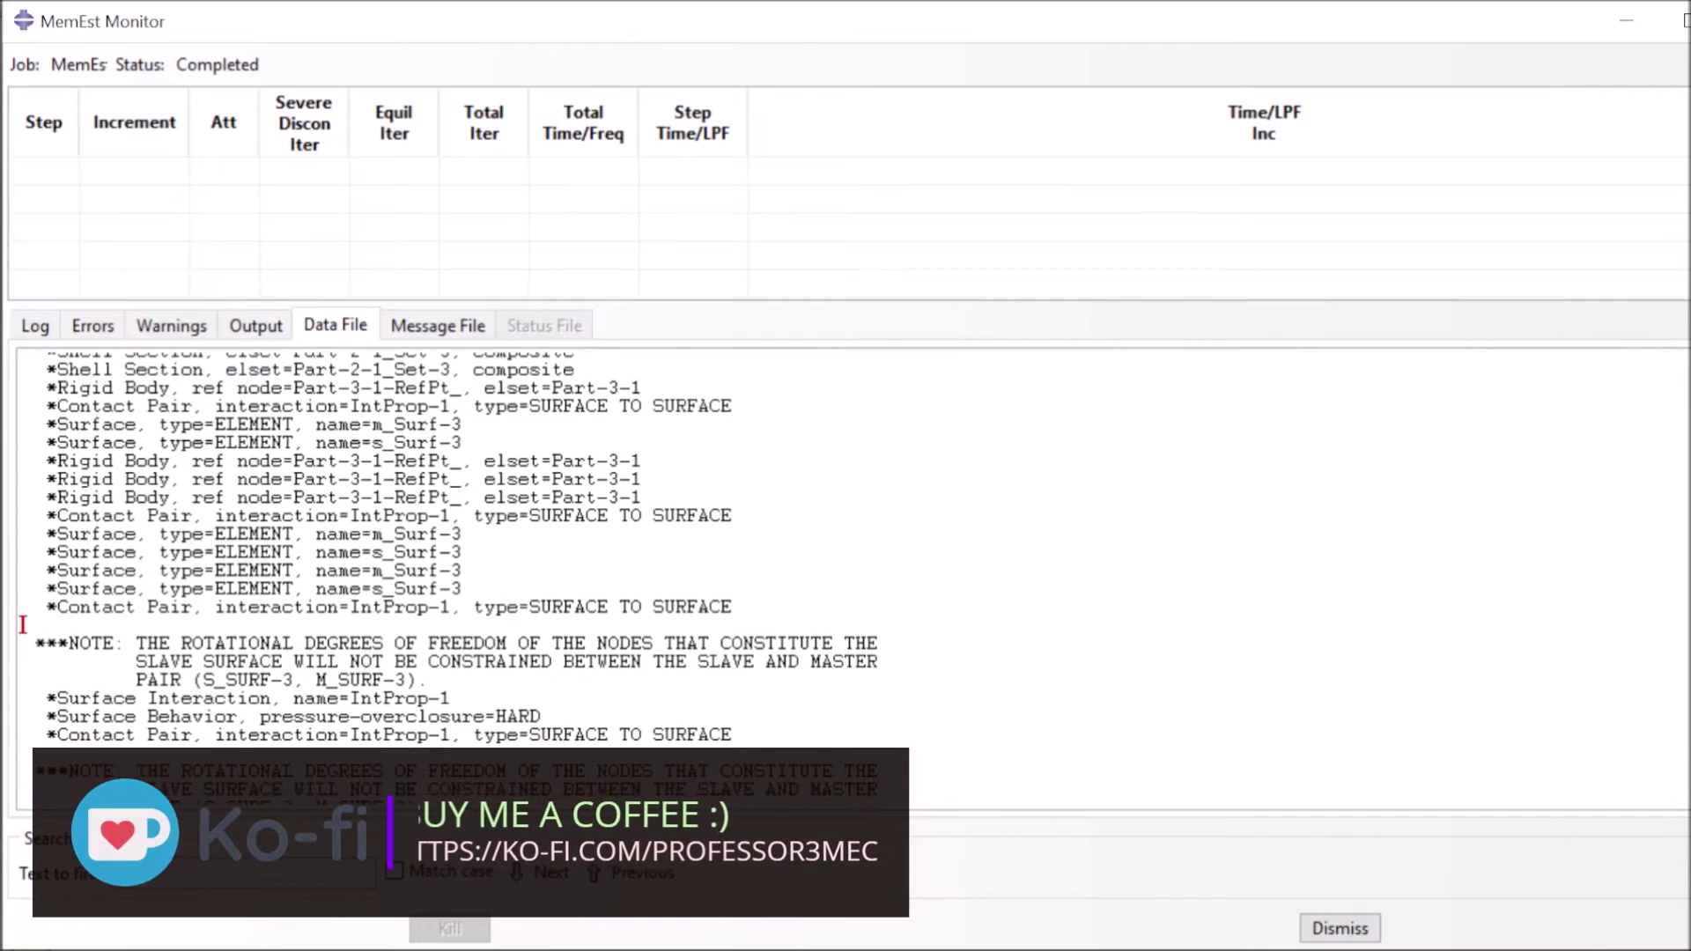
{"action": "scroll", "coordinate": [23, 634], "scroll_direction": "down", "scroll_amount": 5}
{"action": "scroll", "coordinate": [845, 577], "scroll_direction": "down", "scroll_amount": 7}
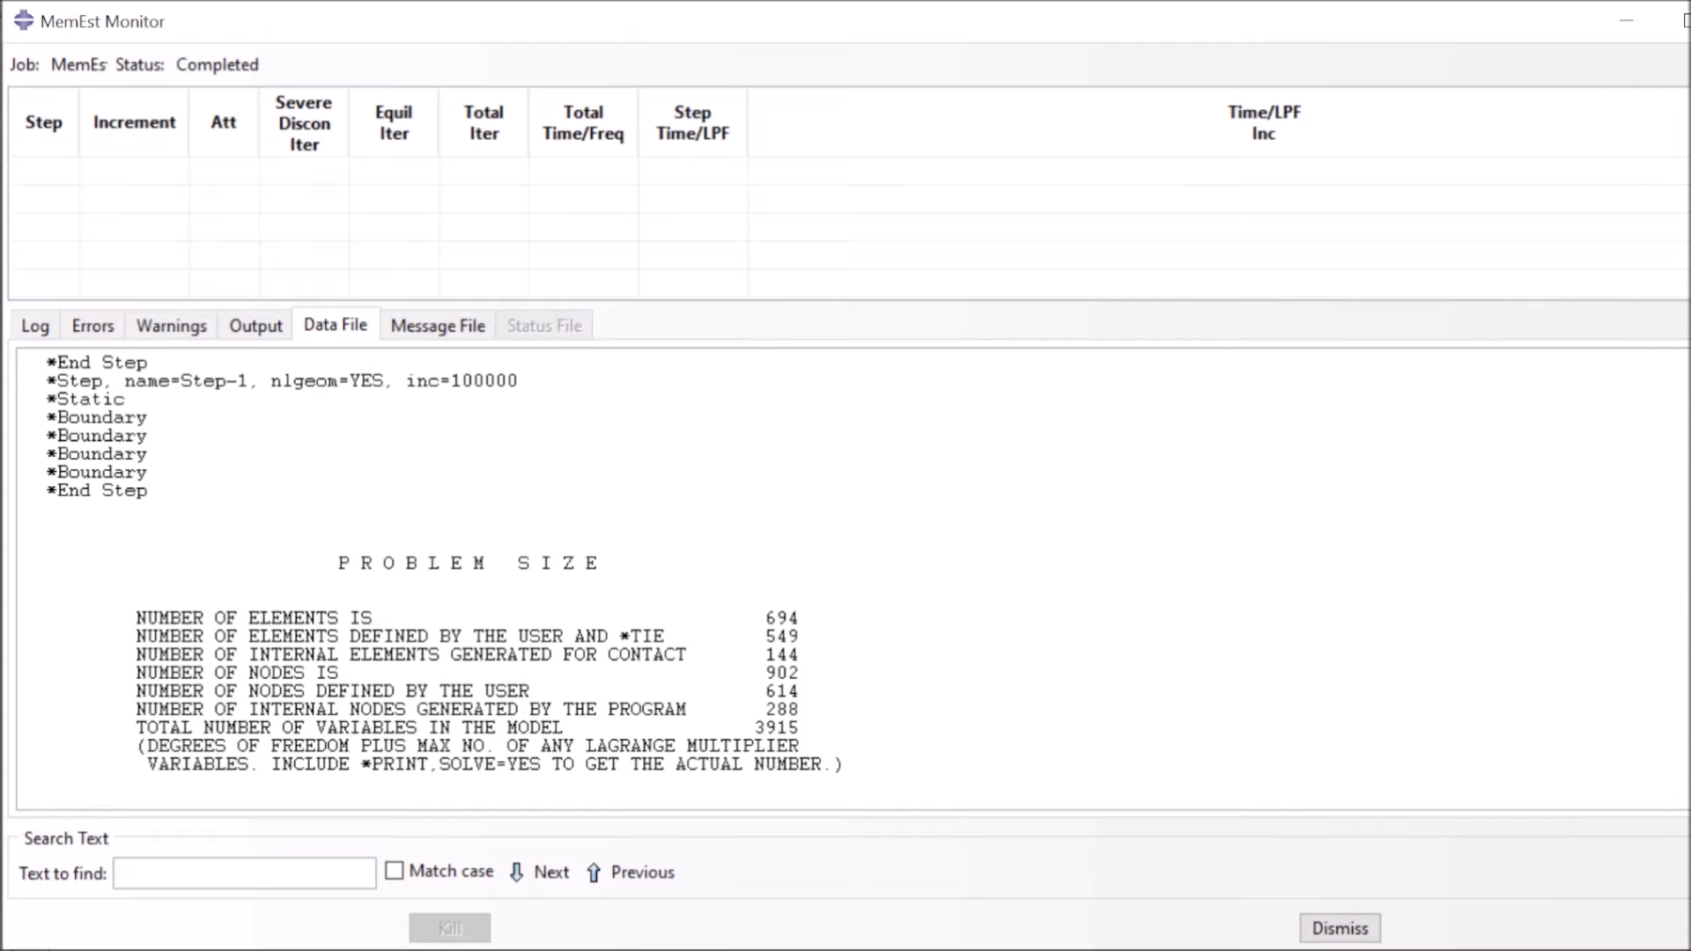
{"action": "scroll", "coordinate": [845, 577], "scroll_direction": "down", "scroll_amount": 1}
{"action": "scroll", "coordinate": [845, 577], "scroll_direction": "down", "scroll_amount": 1}
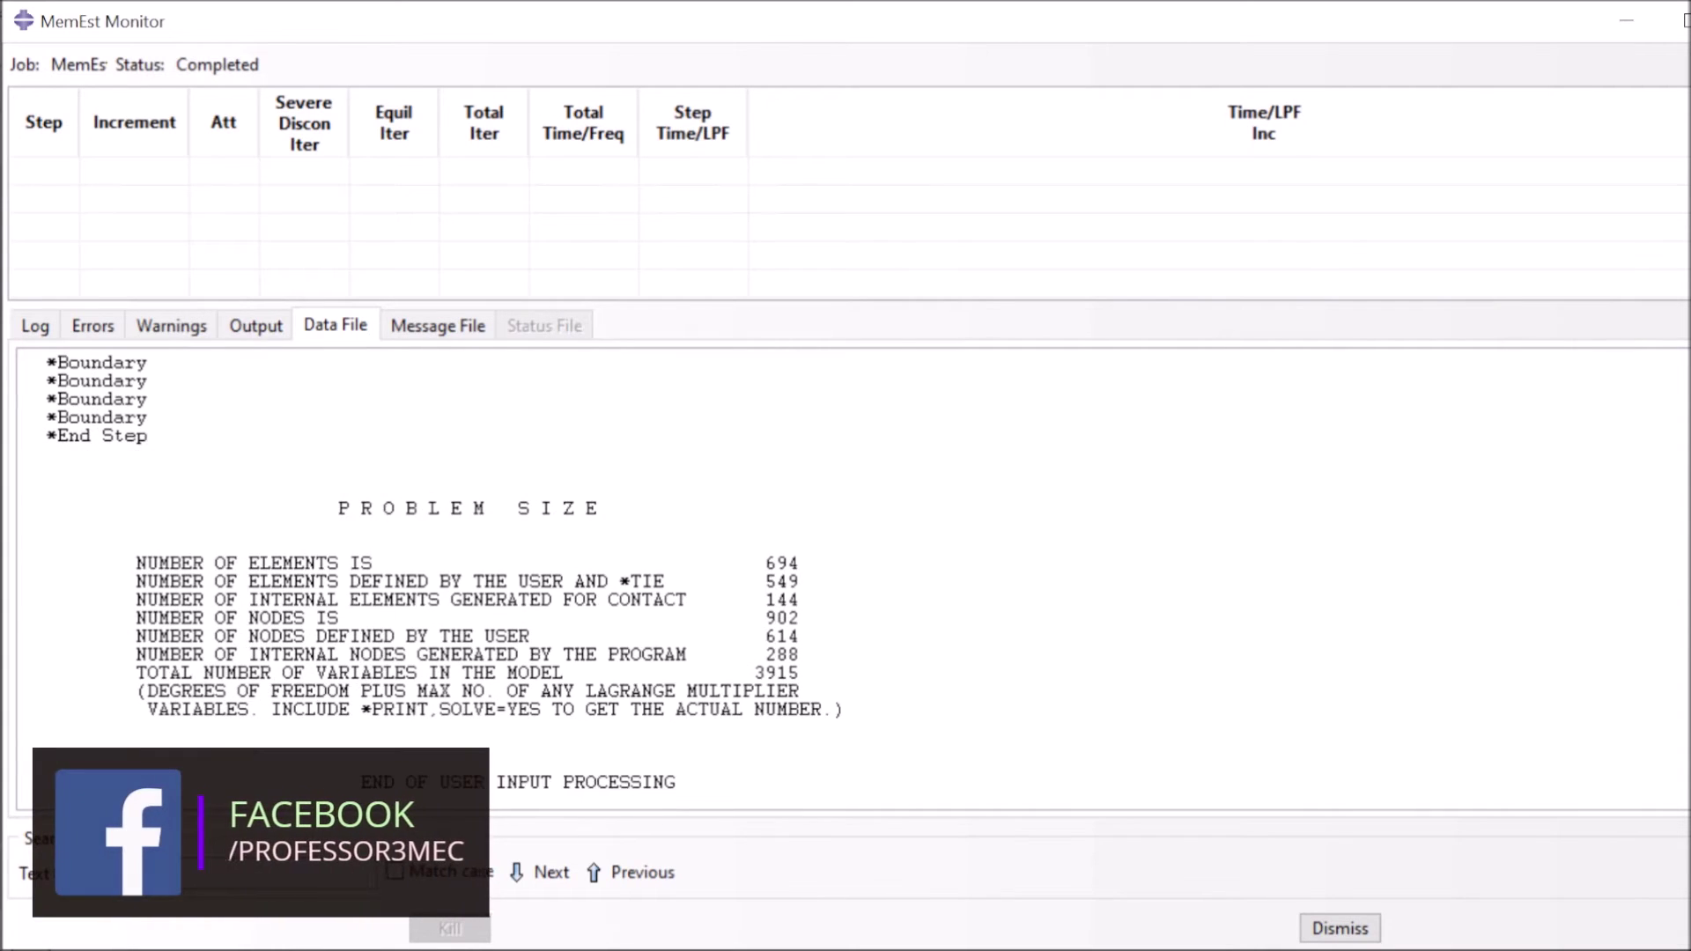
{"action": "scroll", "coordinate": [845, 576], "scroll_direction": "down", "scroll_amount": 2}
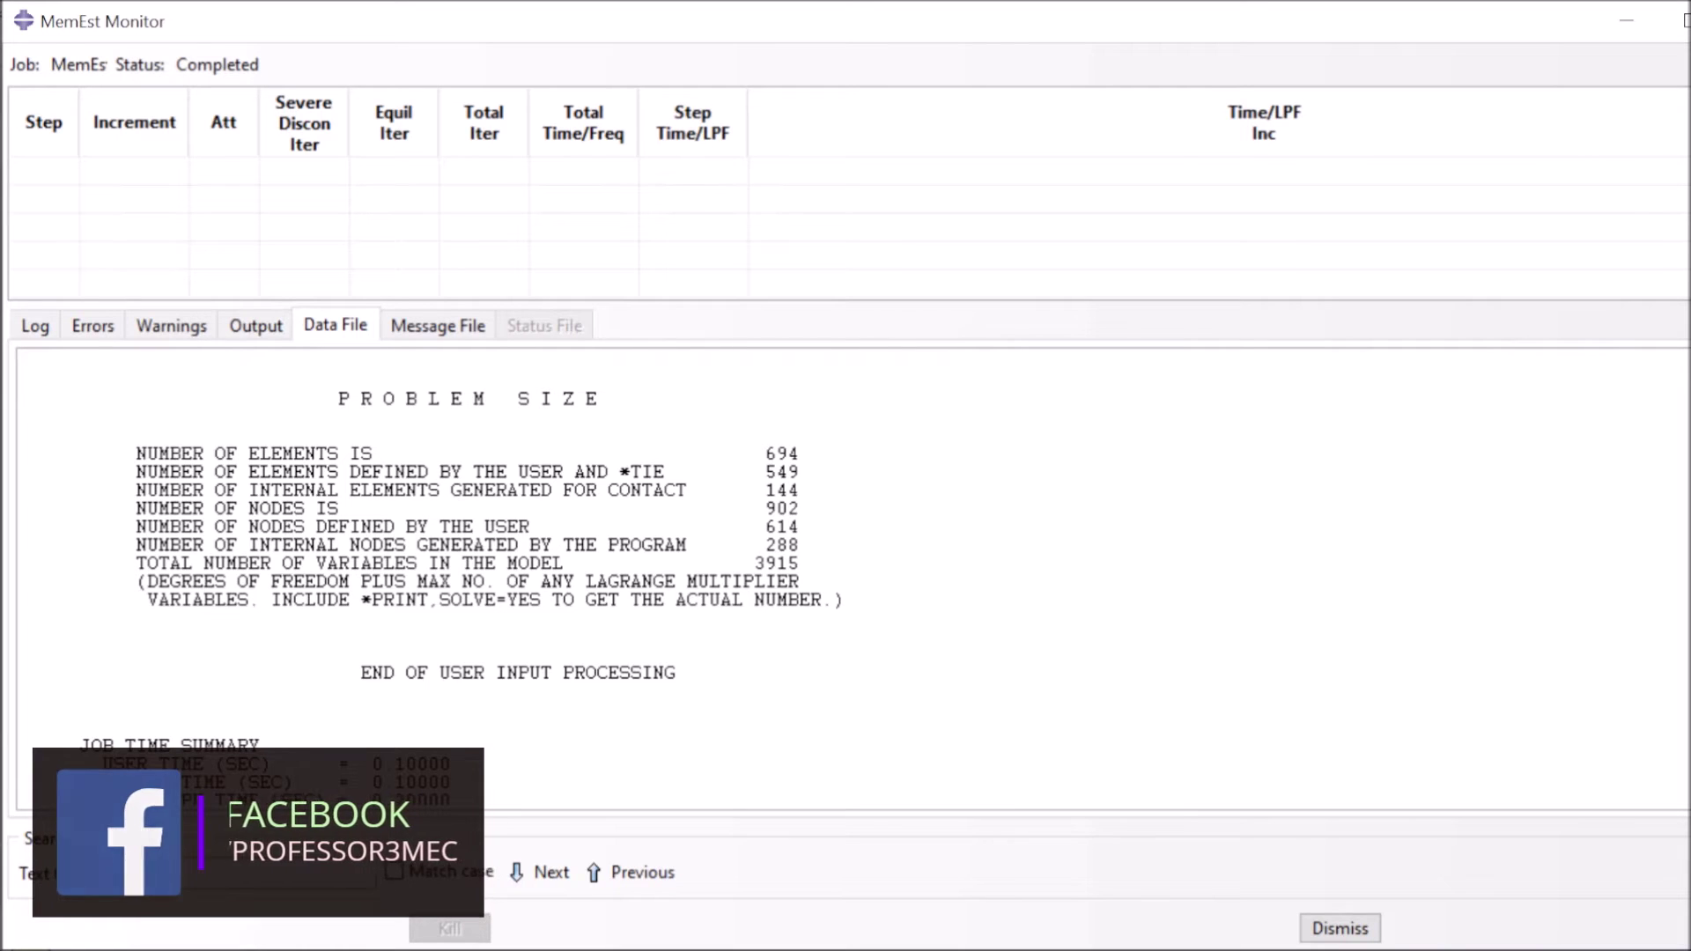
- Highlight the counts 694, 549, 144 and 902, then the 3915 total variables line
{"action": "left_click_drag", "start_coordinate": [798, 454], "coordinate": [763, 454]}
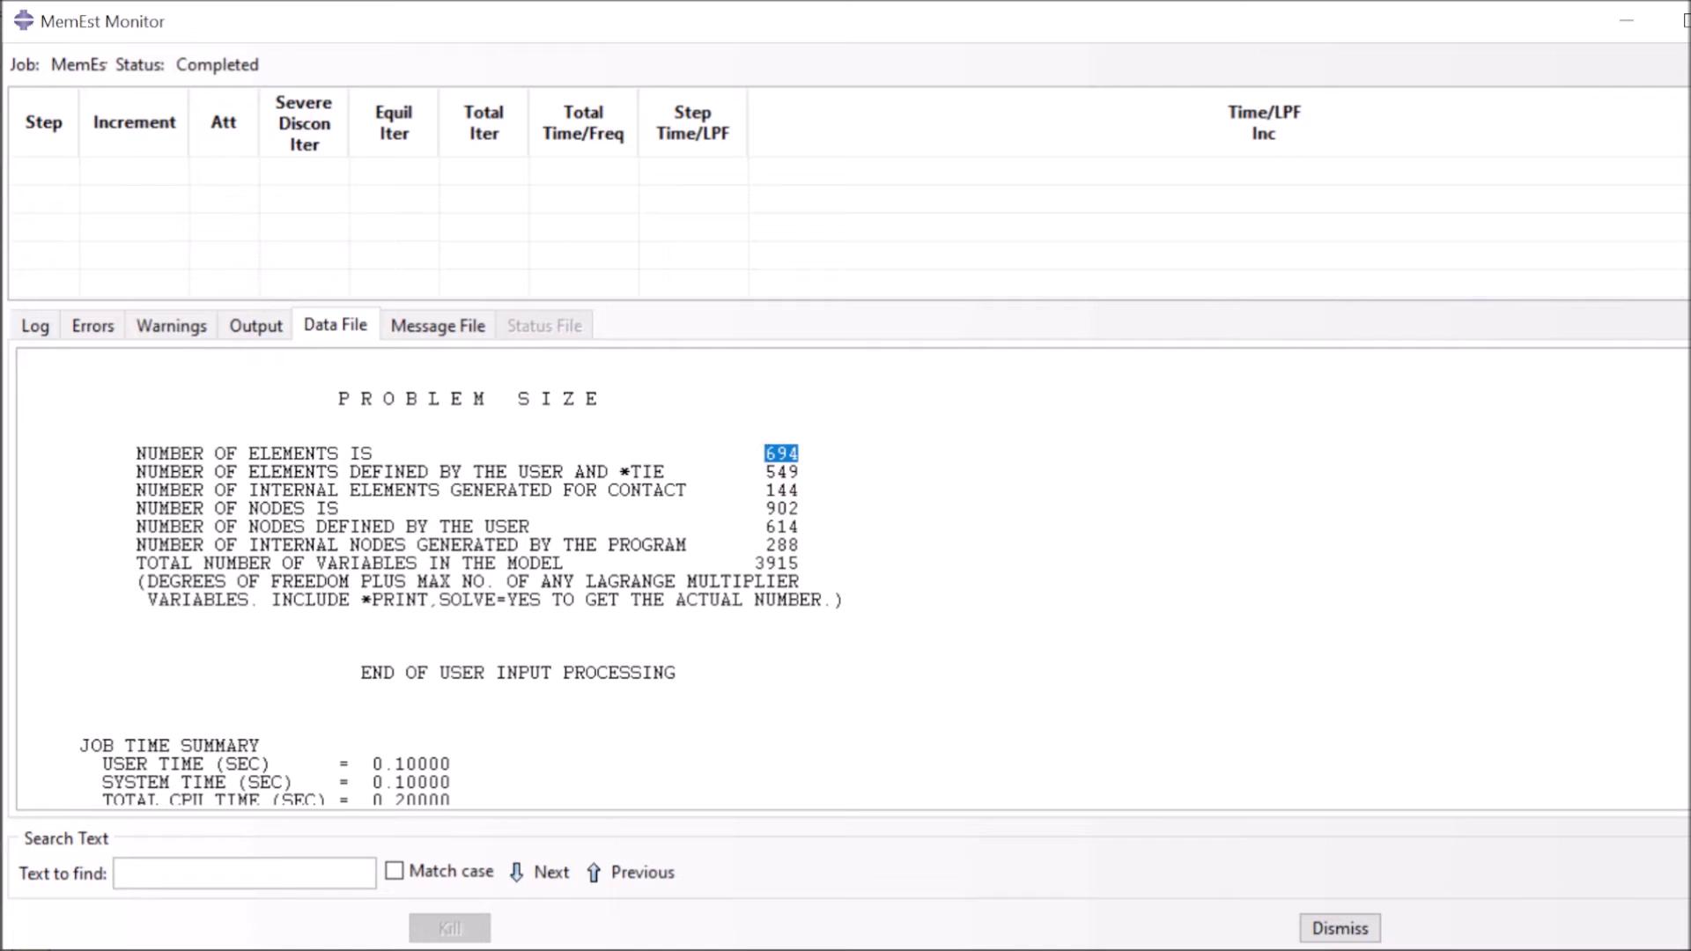
{"action": "left_click_drag", "start_coordinate": [763, 472], "coordinate": [786, 472]}
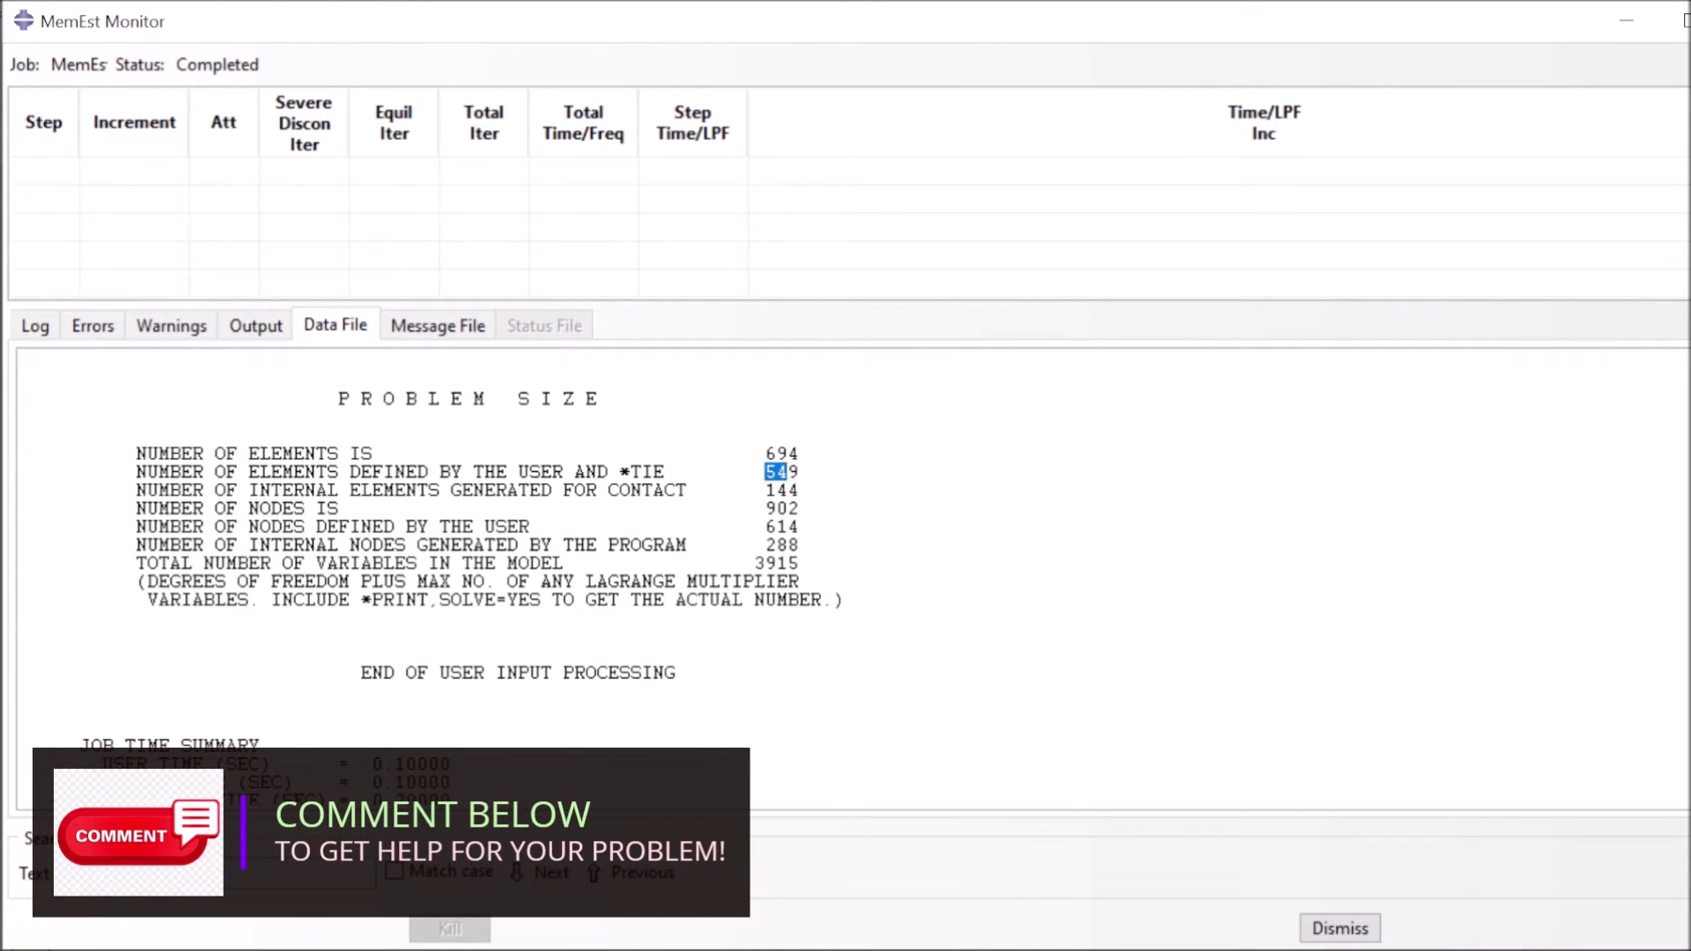
{"action": "mouse_move", "coordinate": [791, 471]}
{"action": "left_mouse_down"}
{"action": "mouse_move", "coordinate": [792, 489]}
{"action": "mouse_move", "coordinate": [762, 489]}
{"action": "left_mouse_up"}
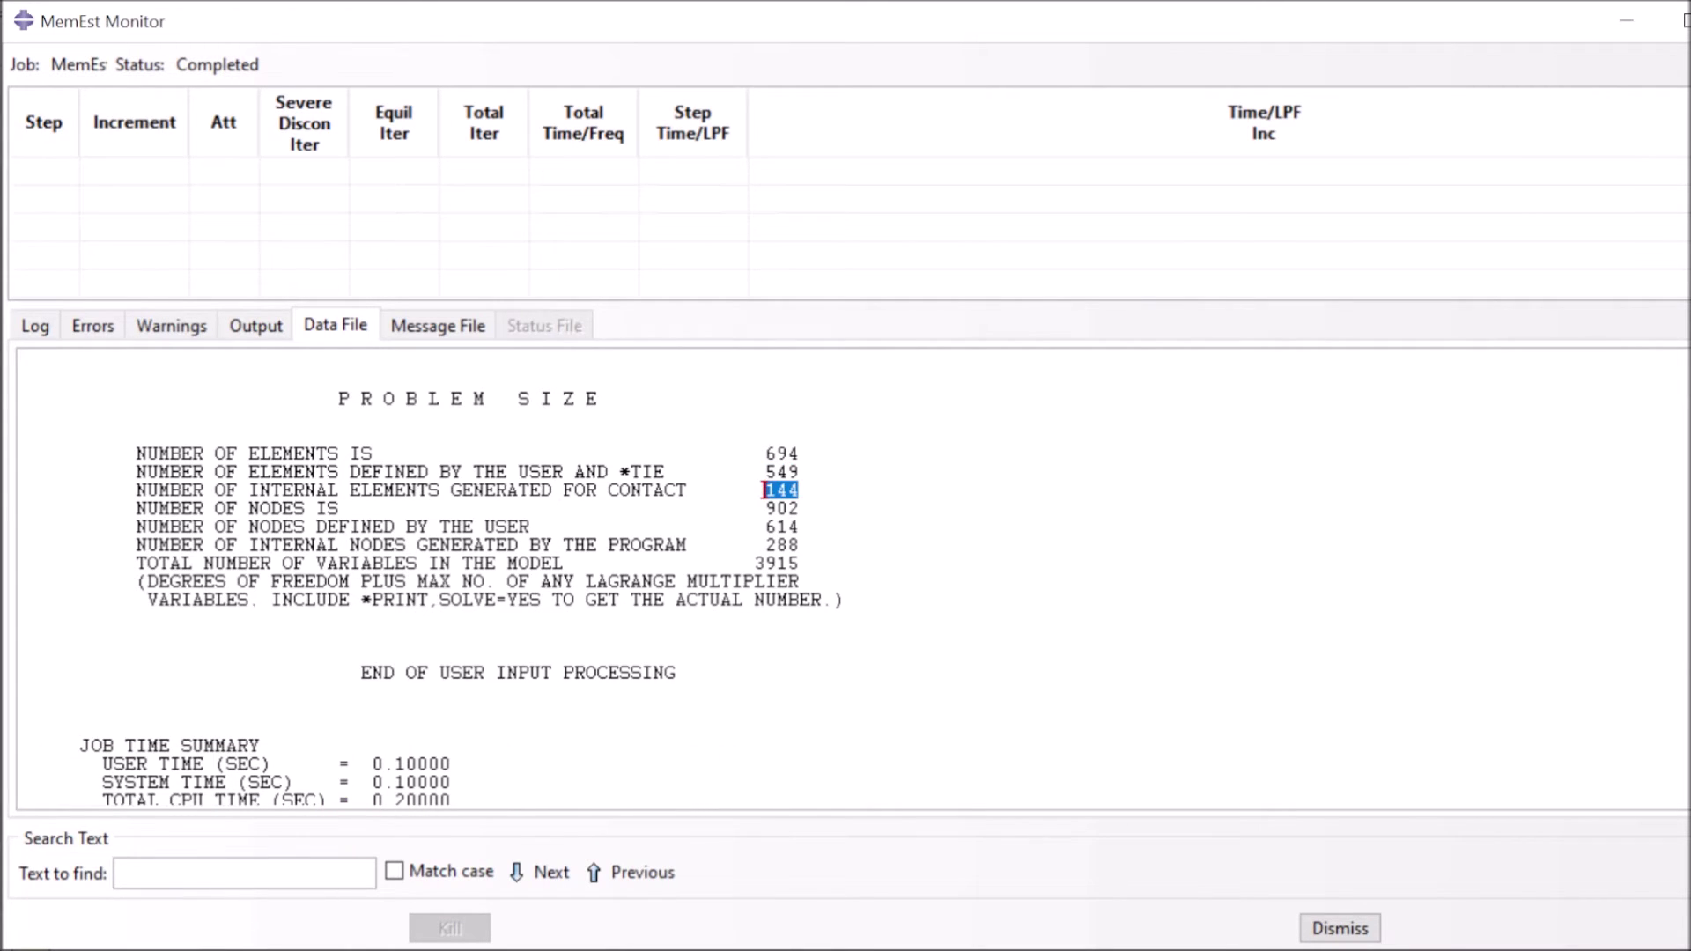
{"action": "left_click_drag", "start_coordinate": [764, 508], "coordinate": [801, 508]}
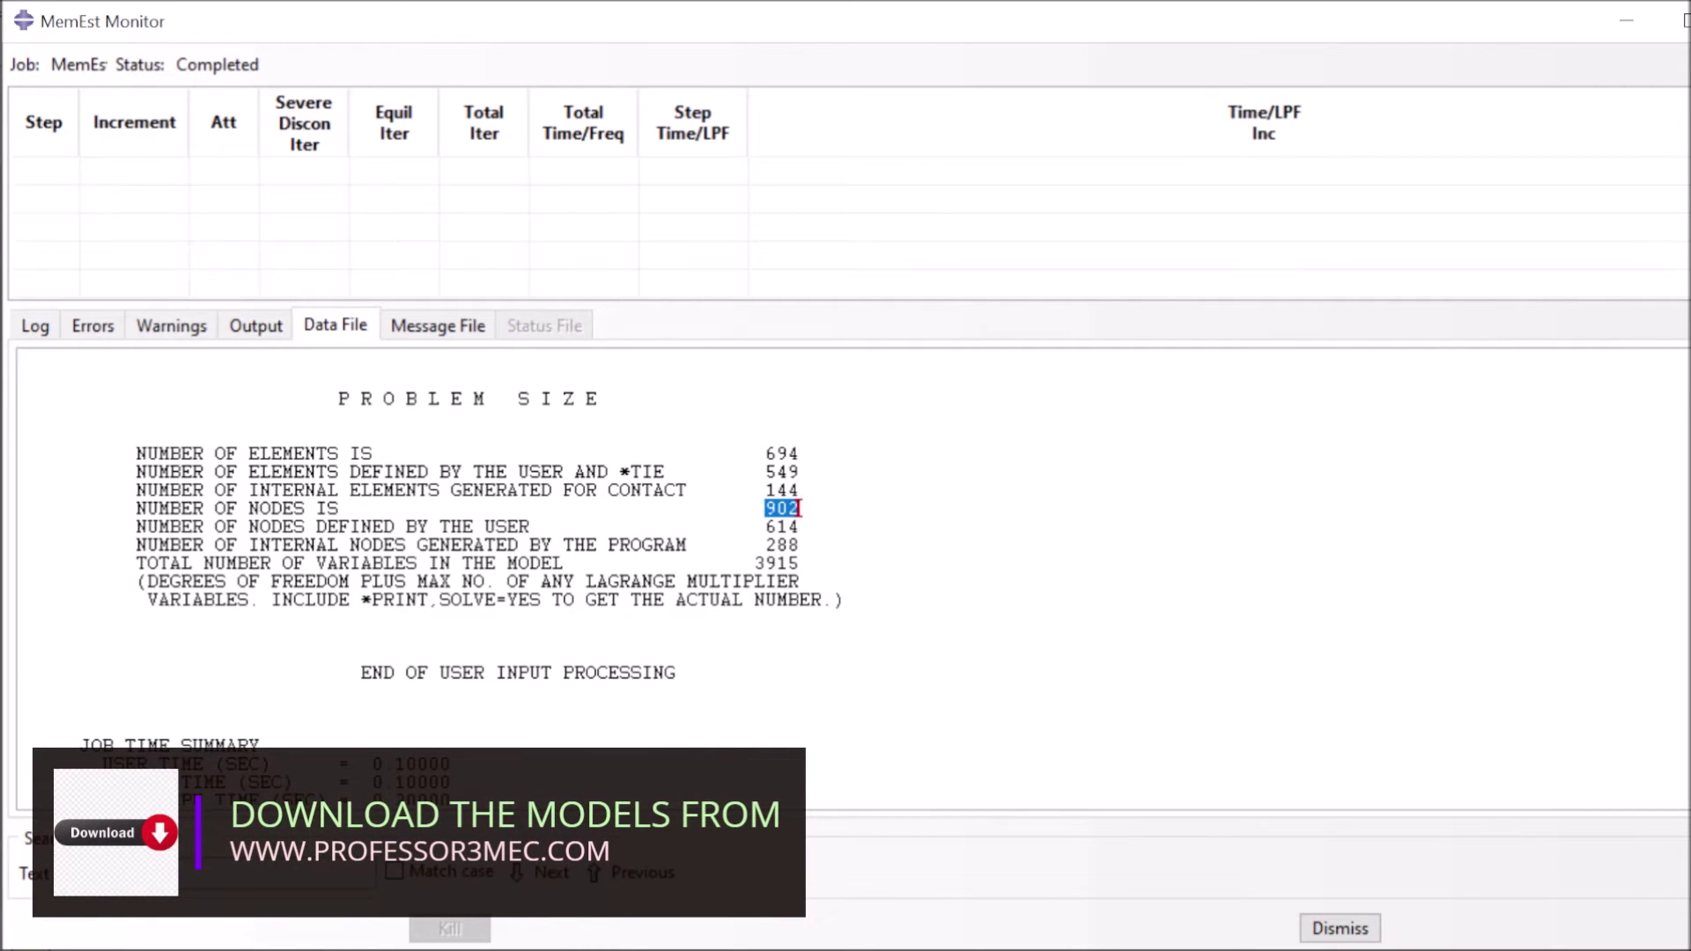
{"action": "left_click_drag", "start_coordinate": [799, 582], "coordinate": [753, 564]}
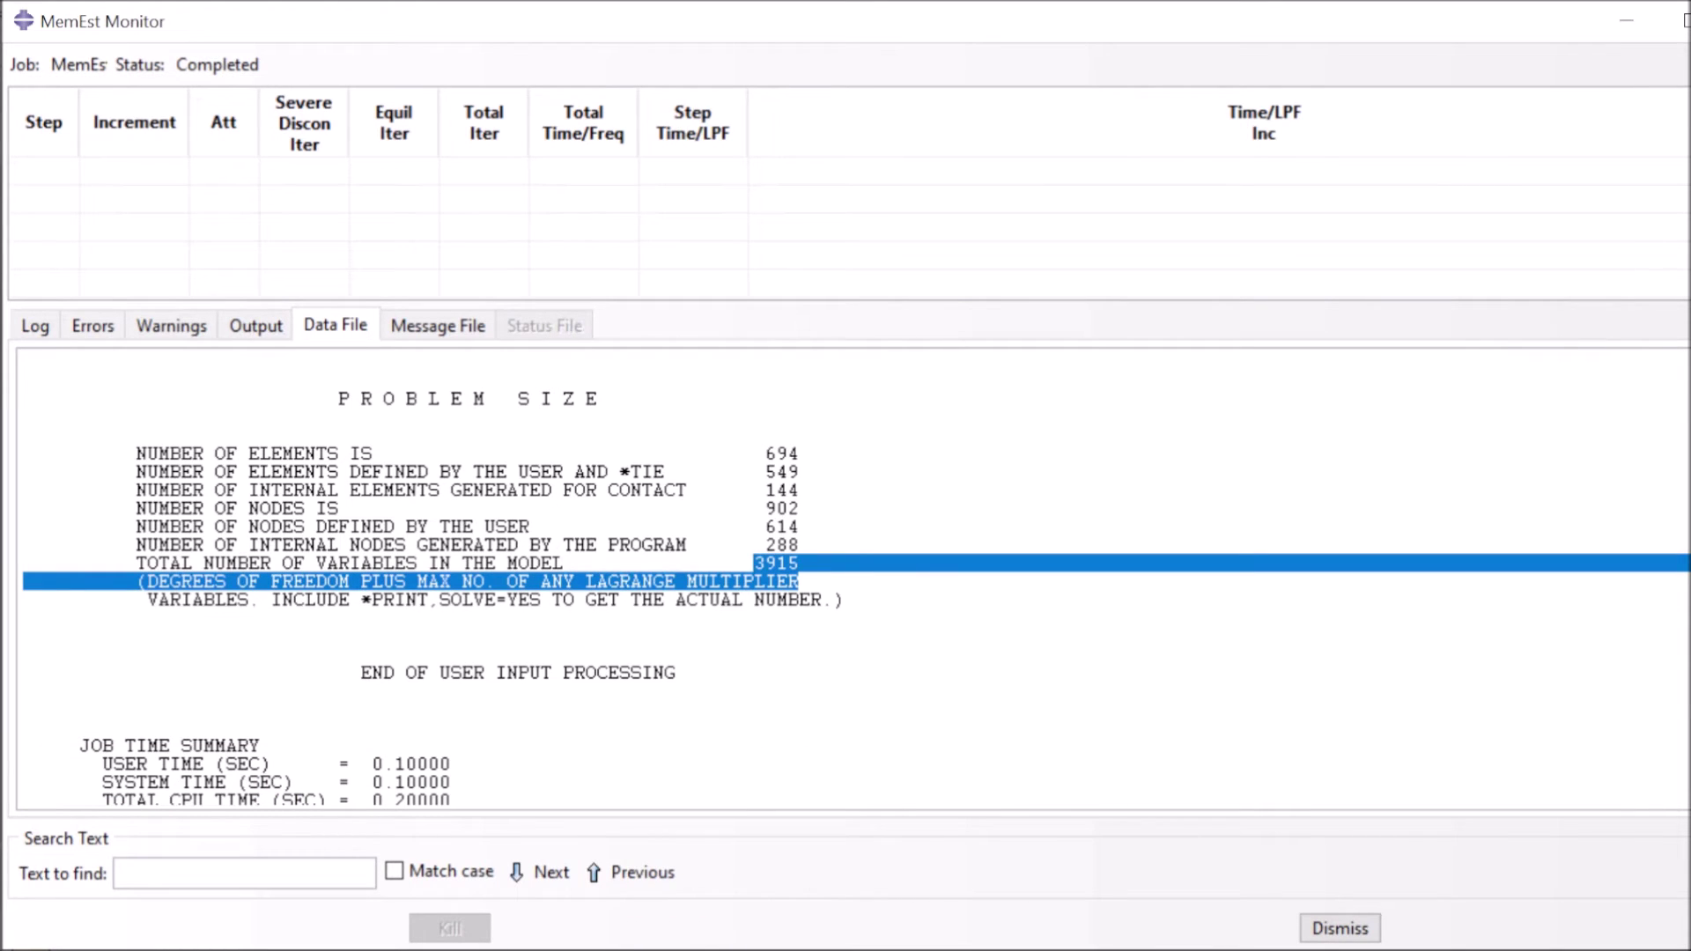
- Scroll to the MEMORY ESTIMATE table: 9 MB minimum, 12 MB to minimize I/O
{"action": "scroll", "coordinate": [753, 564], "scroll_direction": "down", "scroll_amount": 5}
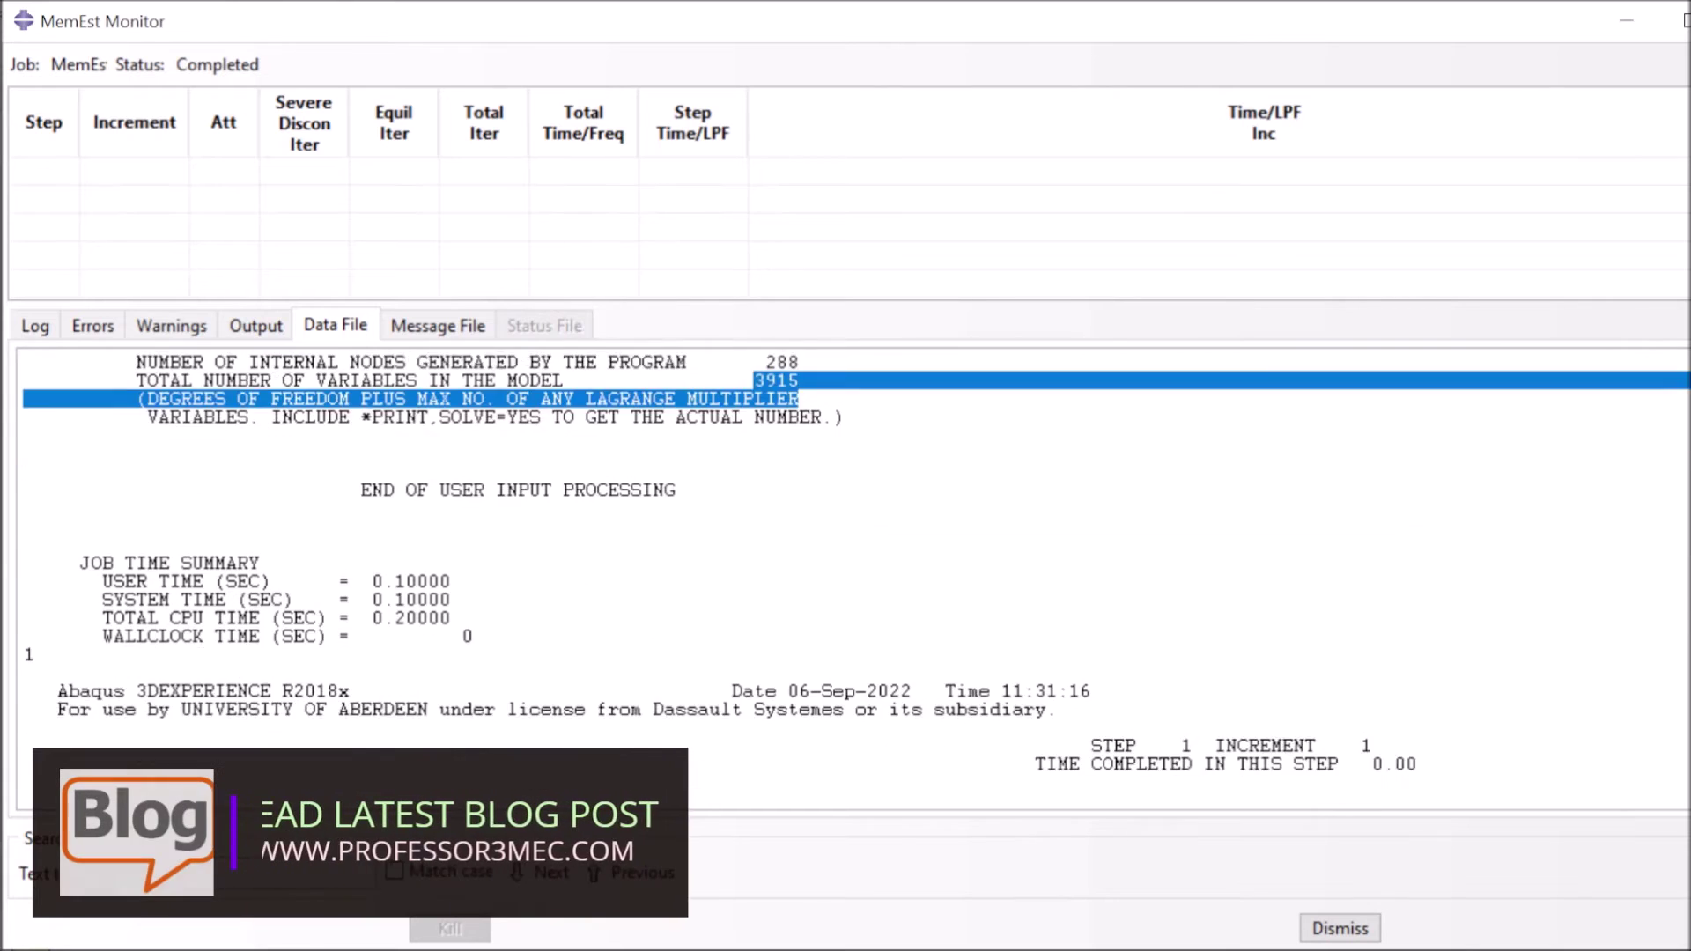
{"action": "scroll", "coordinate": [753, 563], "scroll_direction": "down", "scroll_amount": 2}
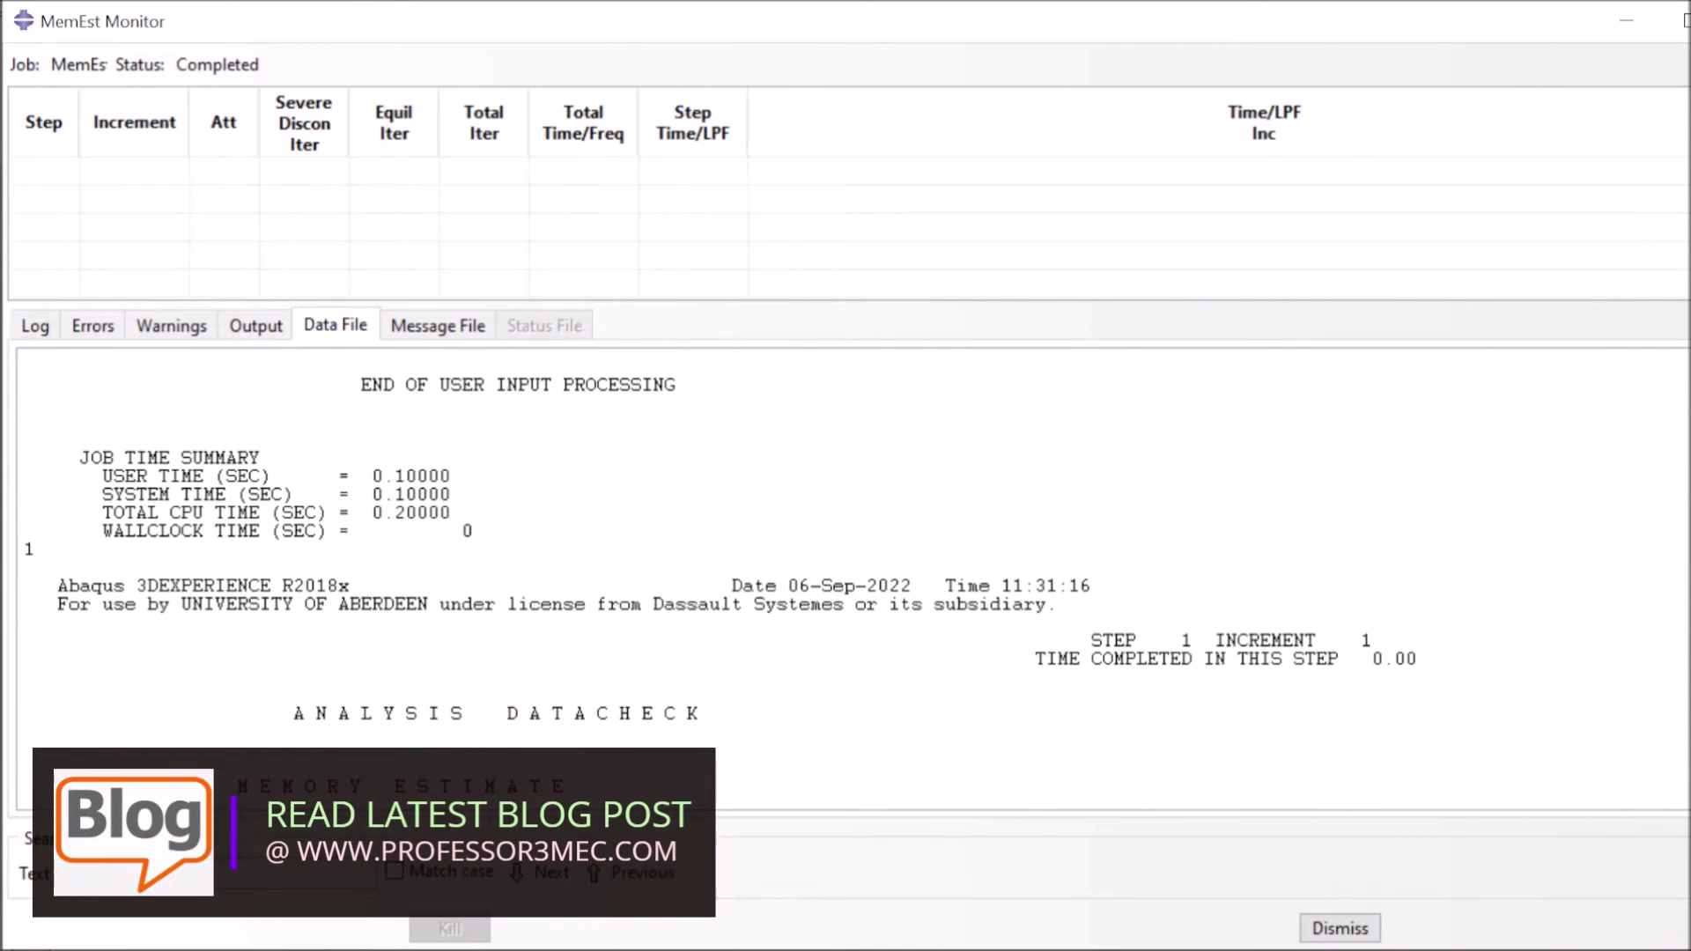
{"action": "scroll", "coordinate": [752, 564], "scroll_direction": "down", "scroll_amount": 1}
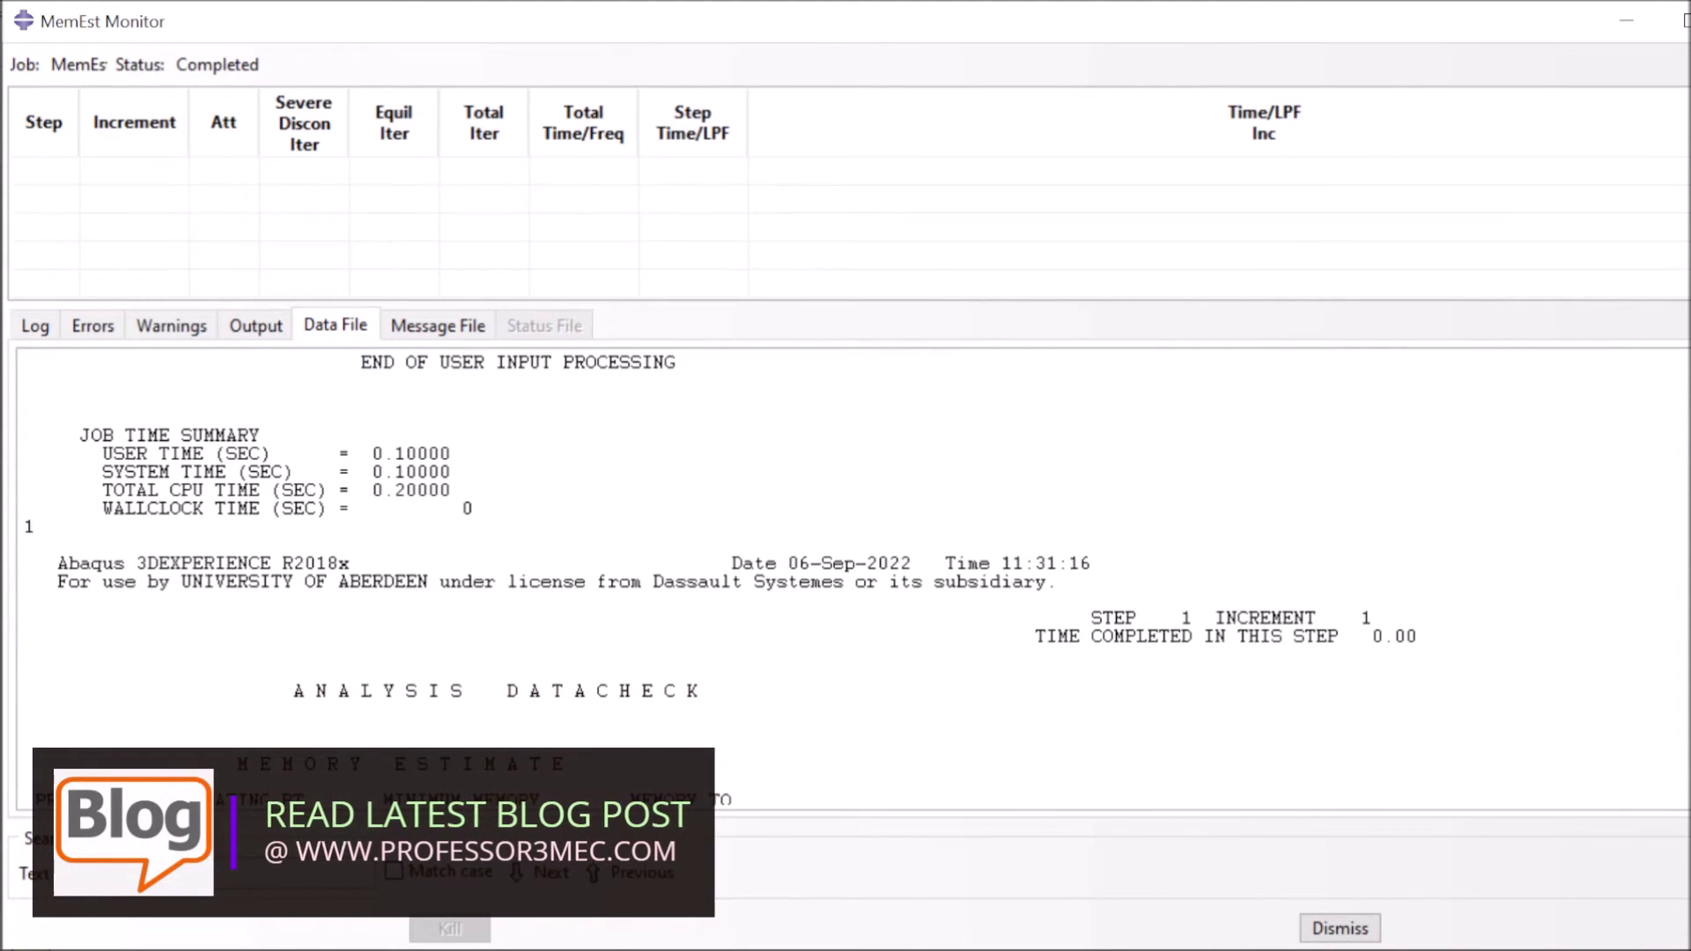
{"action": "scroll", "coordinate": [753, 564], "scroll_direction": "down", "scroll_amount": 1}
{"action": "scroll", "coordinate": [752, 564], "scroll_direction": "down", "scroll_amount": 1}
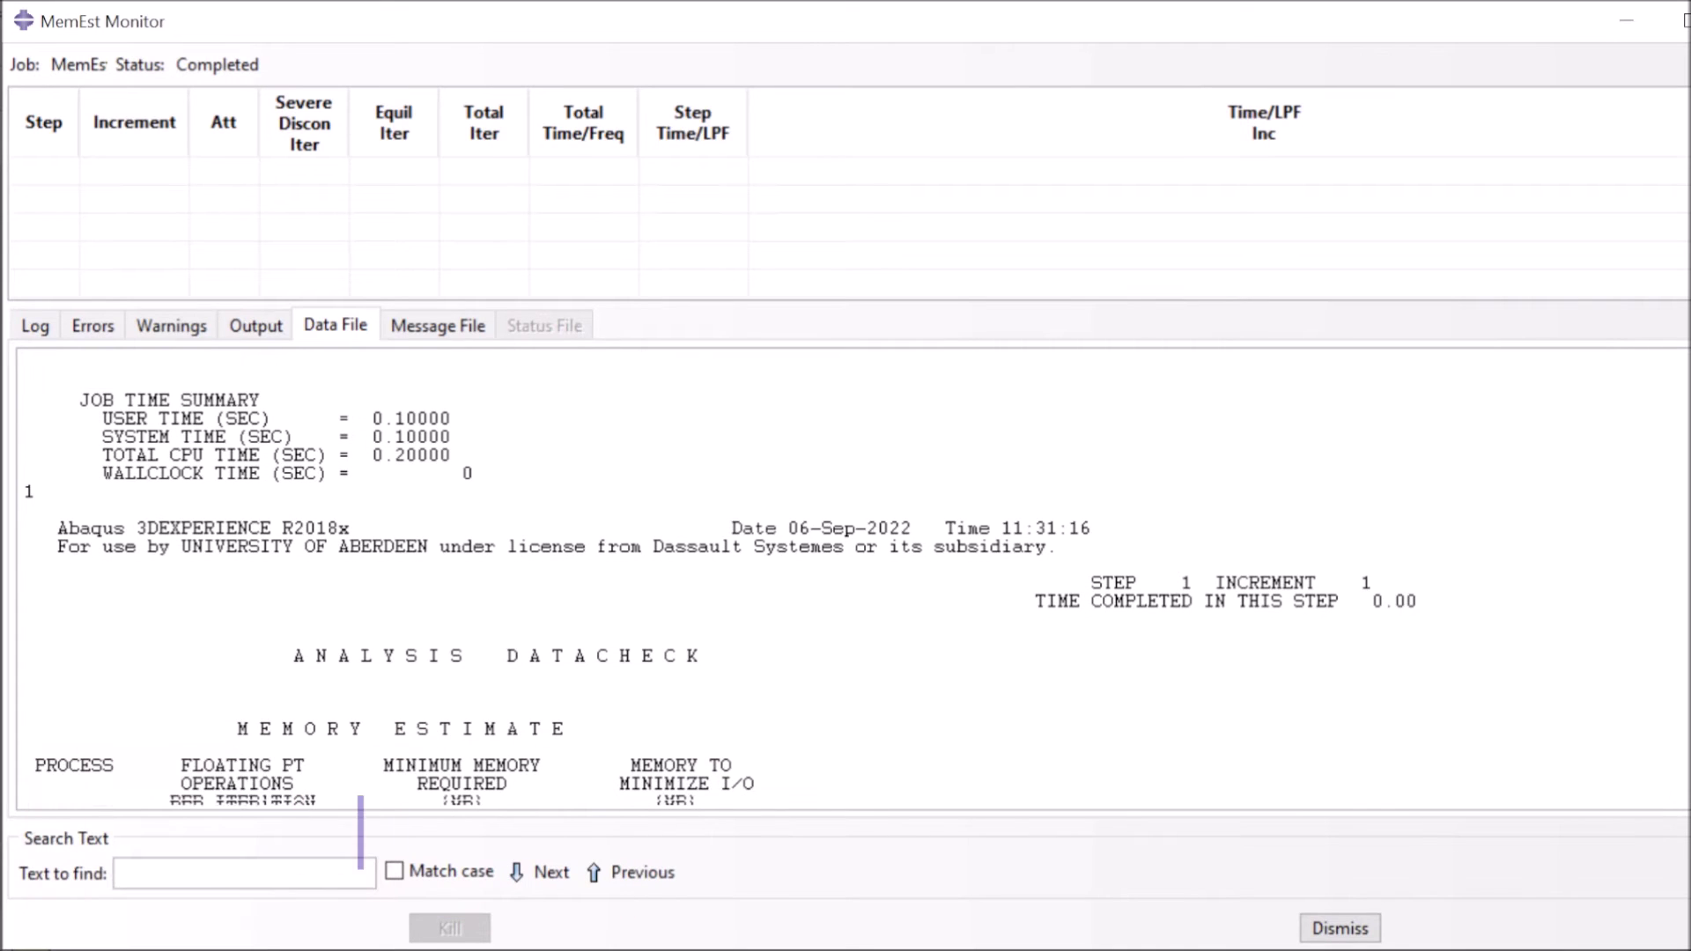
{"action": "scroll", "coordinate": [753, 577], "scroll_direction": "down", "scroll_amount": 6}
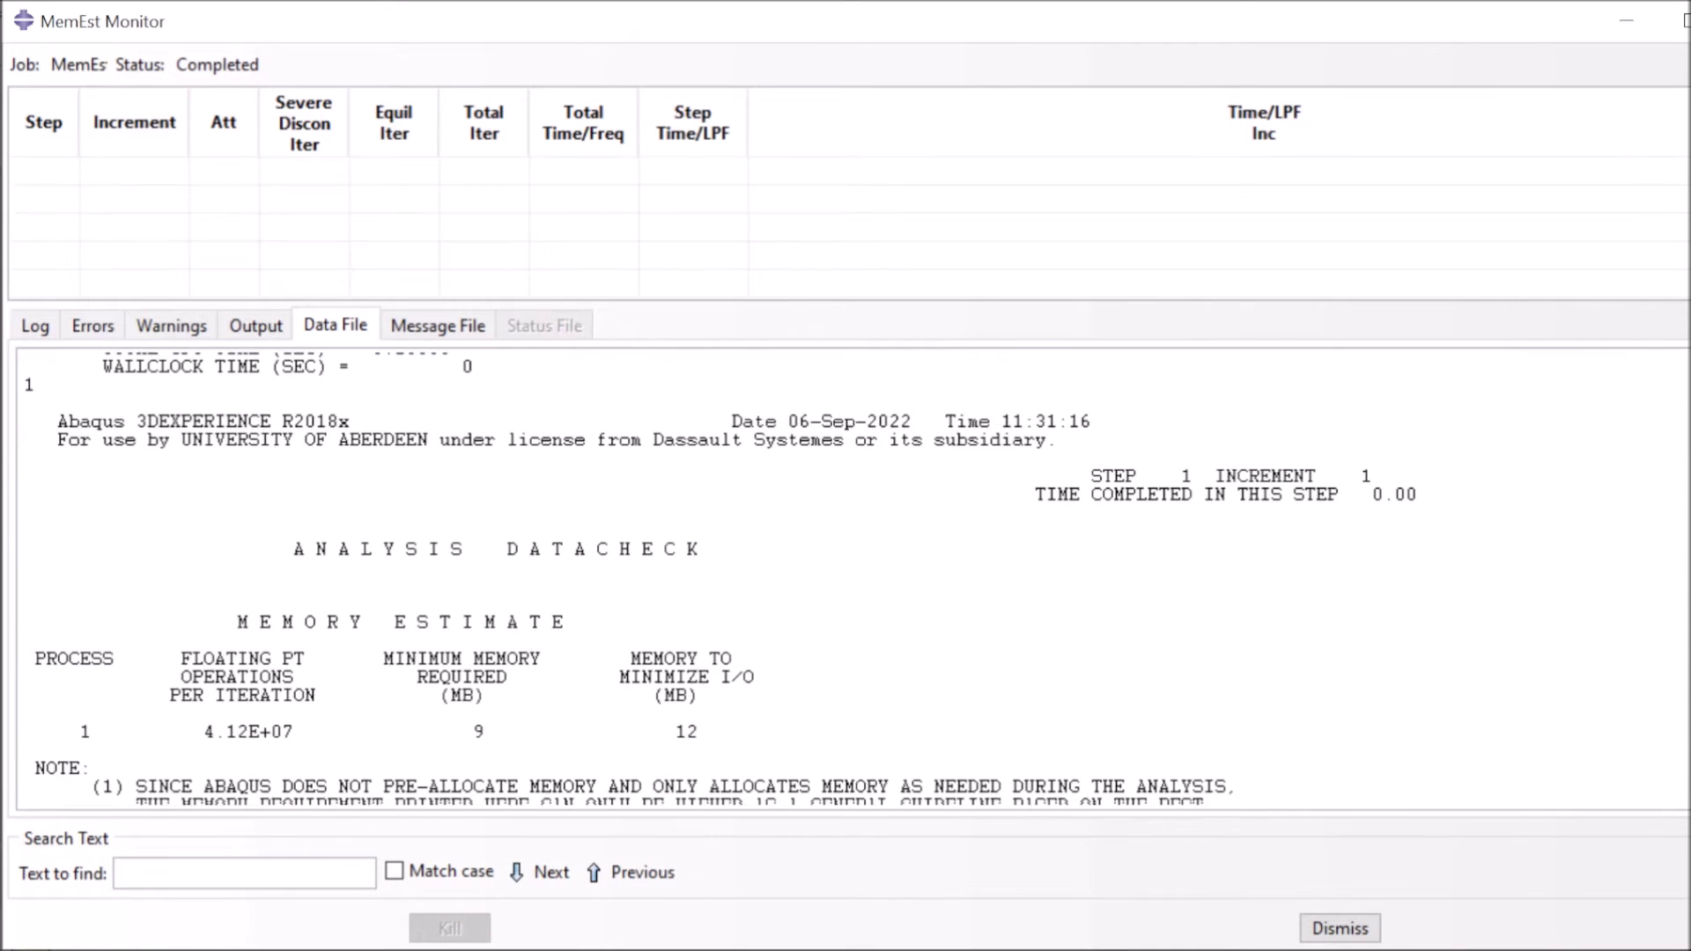
{"action": "scroll", "coordinate": [752, 577], "scroll_direction": "down", "scroll_amount": 7}
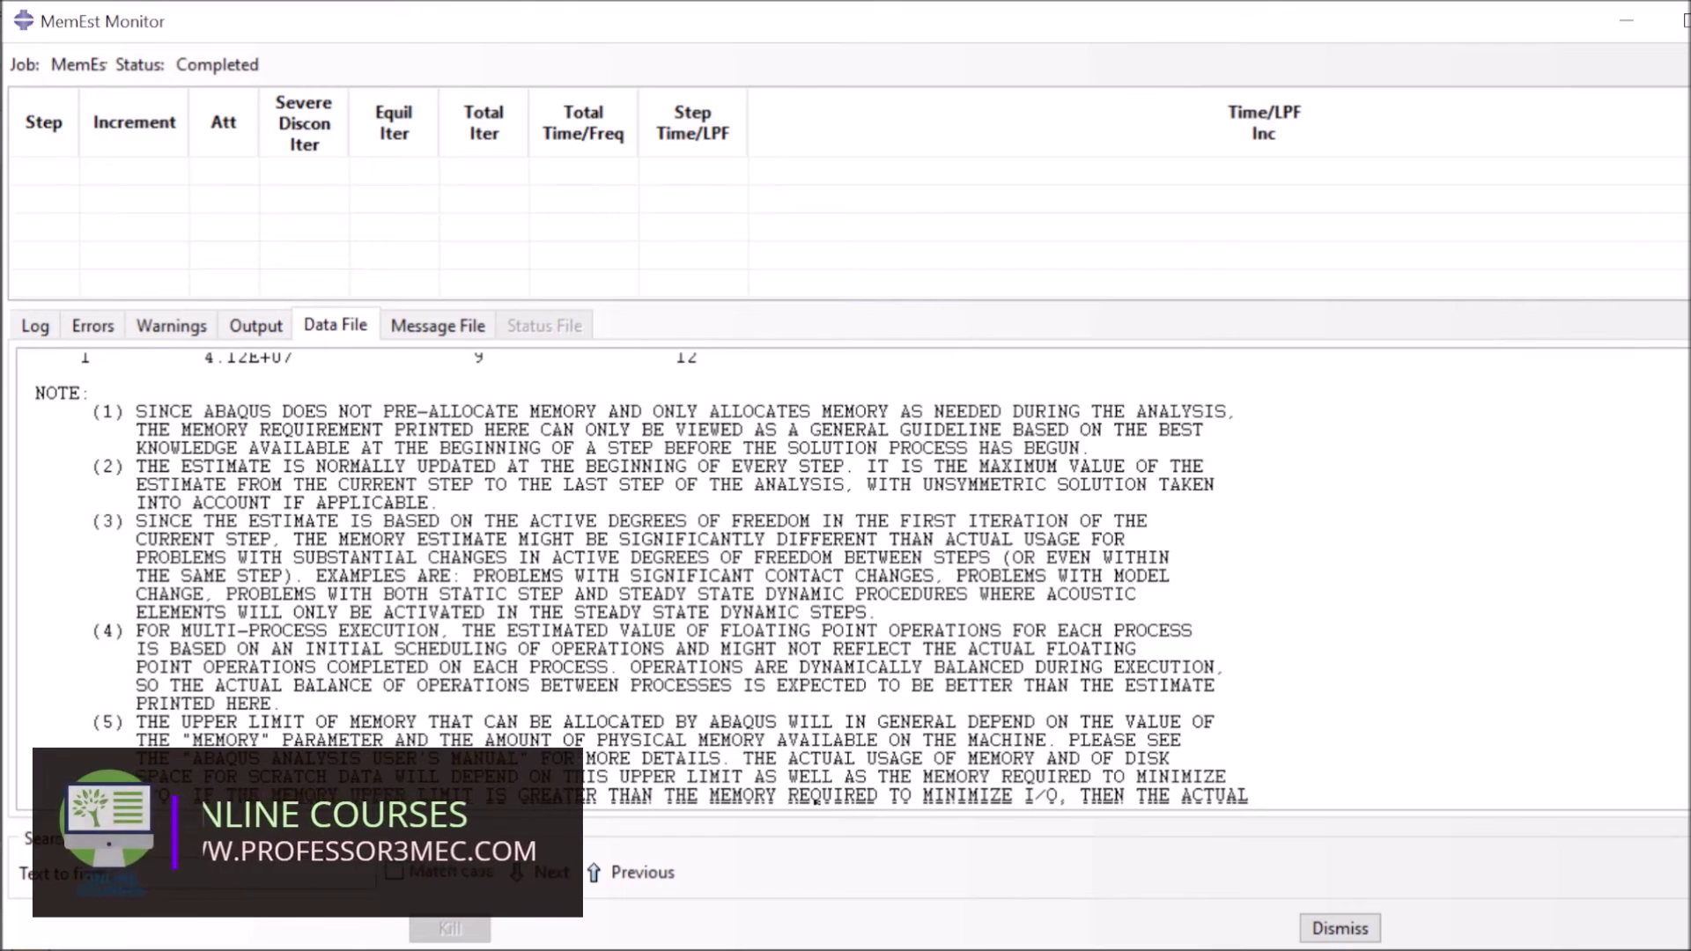